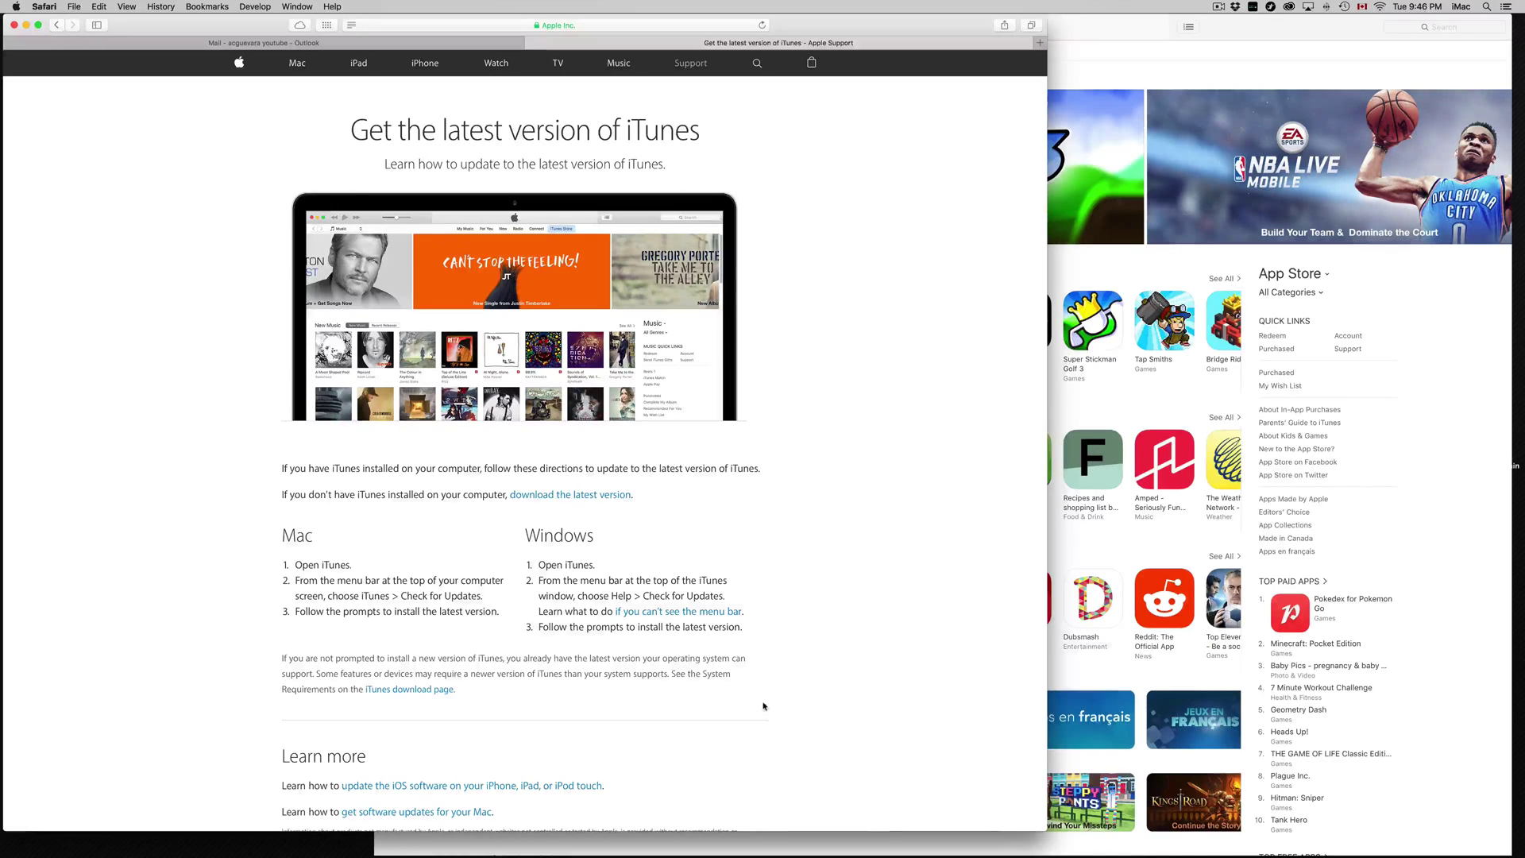
Step: Review the support page's update instructions in Safari, highlighting Check for Updates in the Windows steps
{"action": "left_click", "coordinate": [600, 30]}
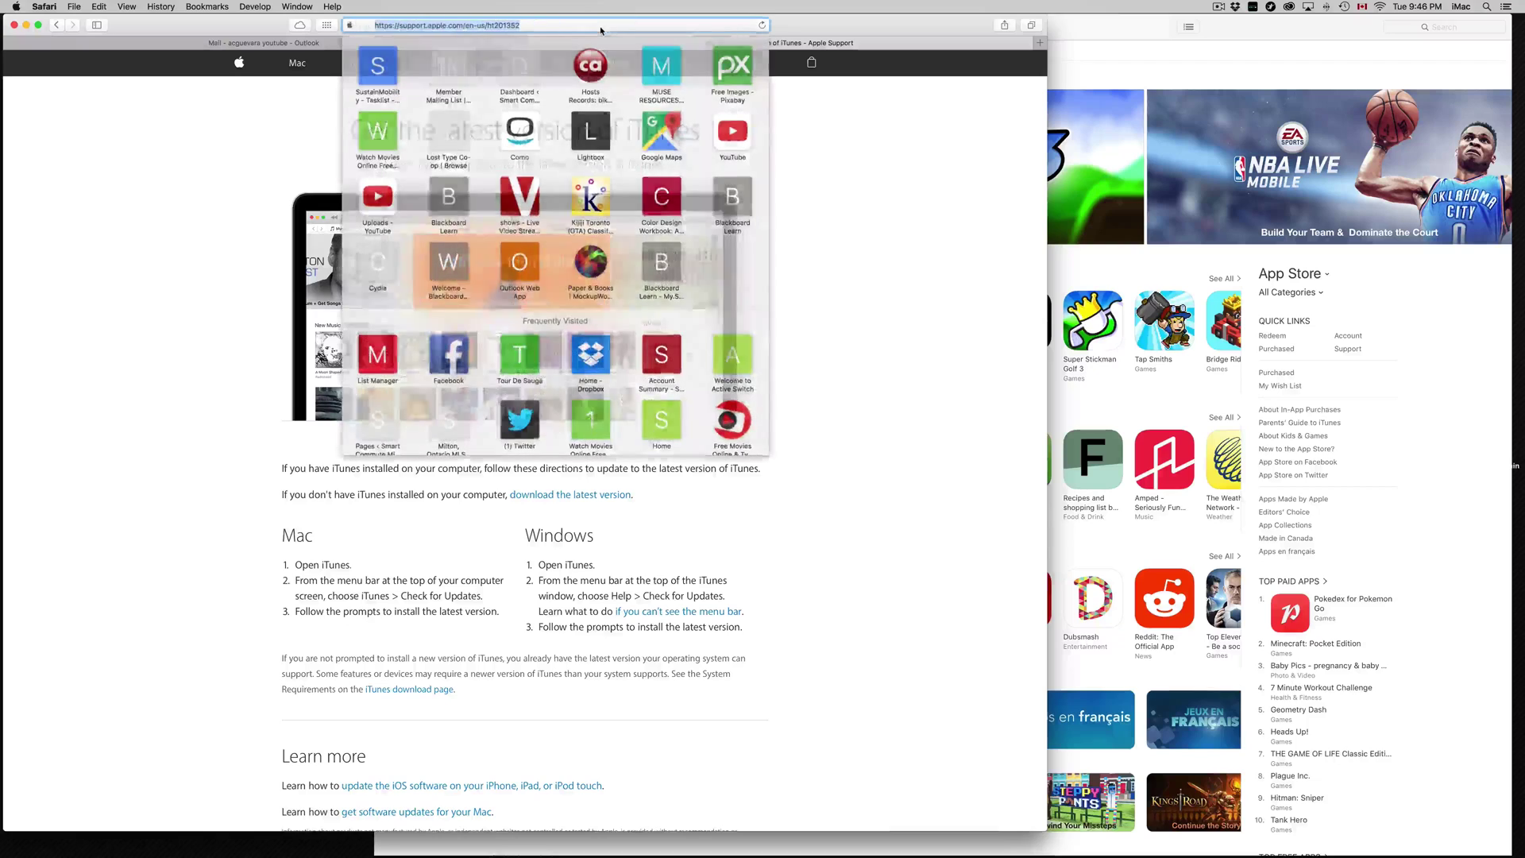
{"action": "left_click", "coordinate": [791, 228]}
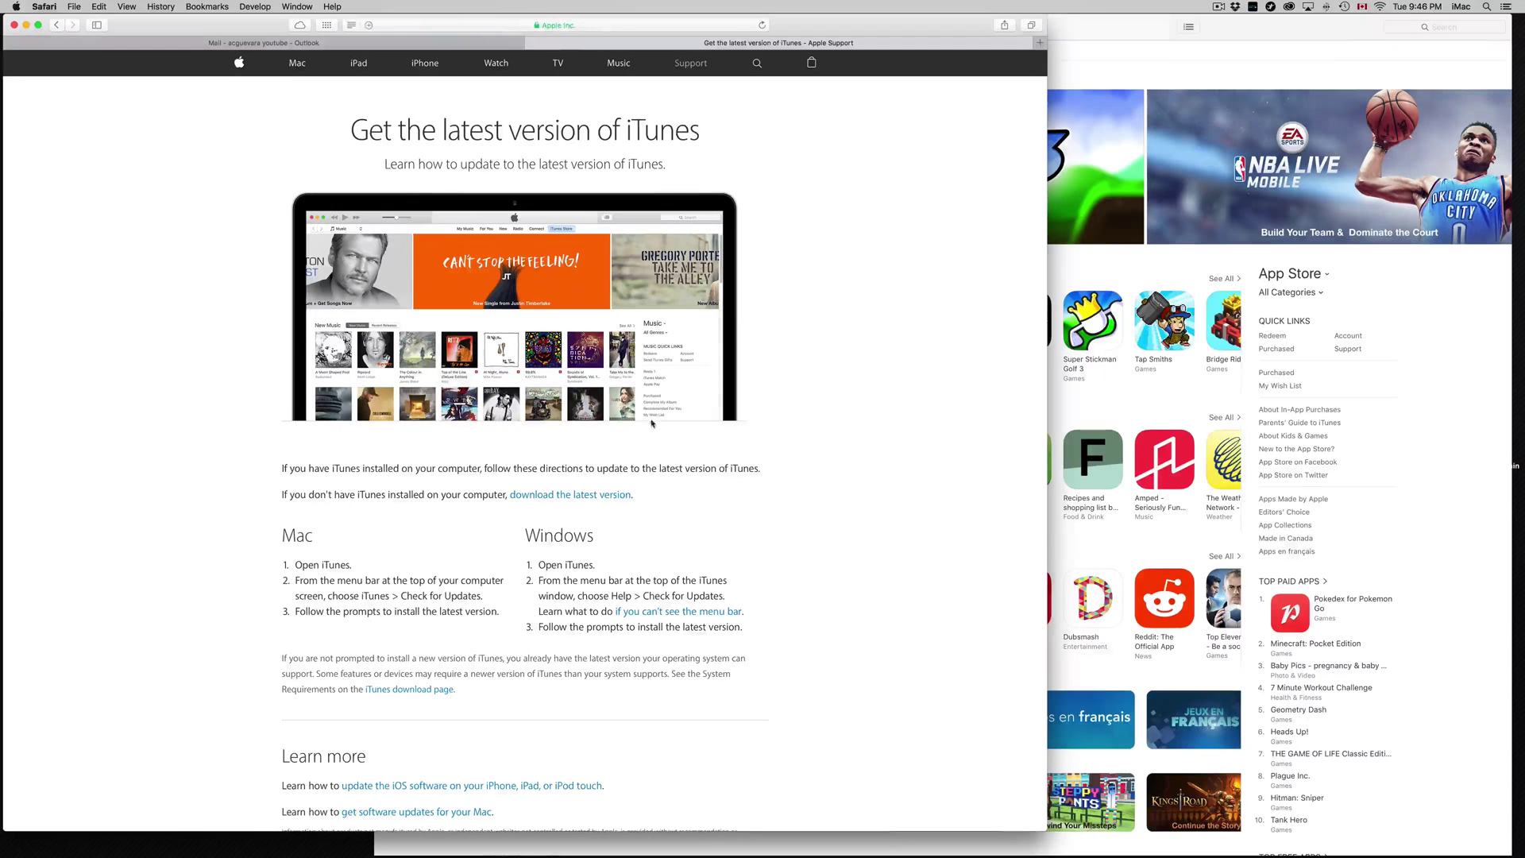
{"action": "left_click_drag", "start_coordinate": [520, 541], "coordinate": [596, 537]}
{"action": "left_click", "coordinate": [530, 531]}
{"action": "left_click_drag", "start_coordinate": [644, 596], "coordinate": [706, 597]}
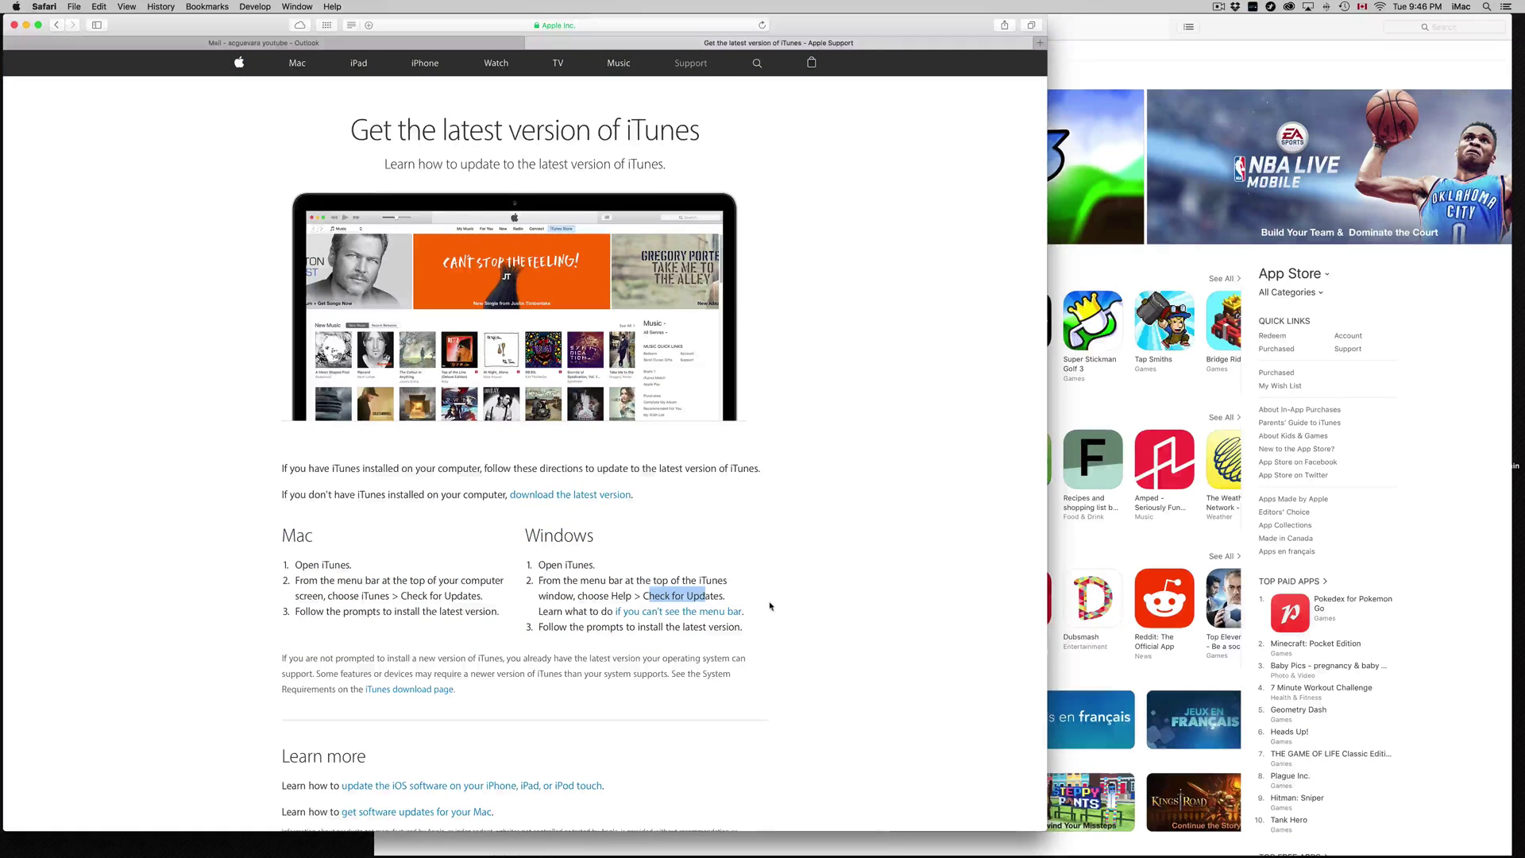
{"action": "scroll", "coordinate": [770, 630], "scroll_direction": "down", "scroll_amount": 5}
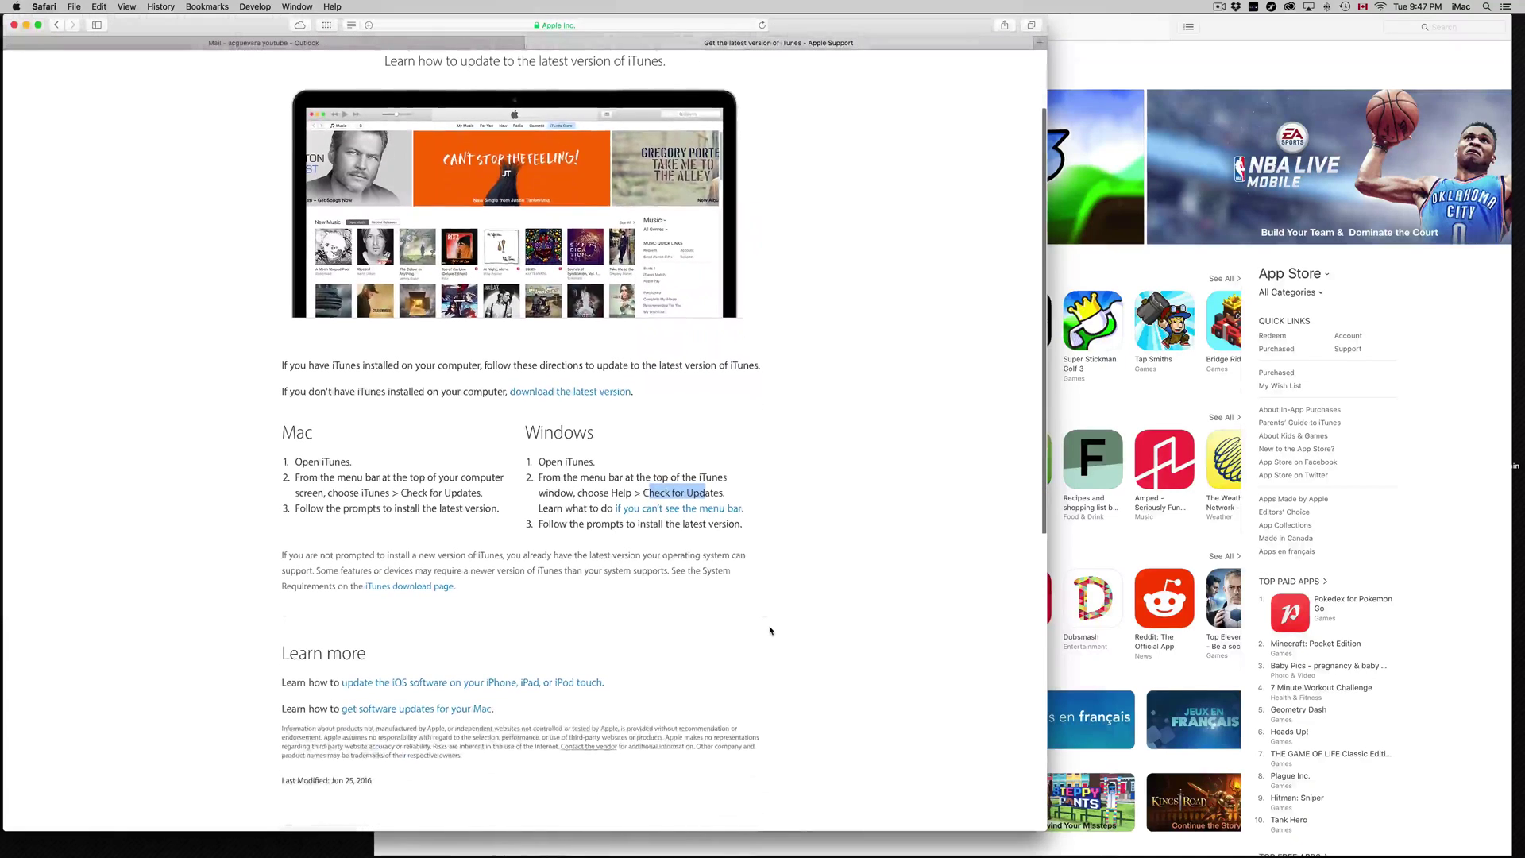
{"action": "scroll", "coordinate": [481, 627], "scroll_direction": "down", "scroll_amount": 1}
{"action": "scroll", "coordinate": [480, 628], "scroll_direction": "up", "scroll_amount": 2}
{"action": "scroll", "coordinate": [481, 628], "scroll_direction": "down", "scroll_amount": 10}
{"action": "scroll", "coordinate": [480, 628], "scroll_direction": "up", "scroll_amount": 15}
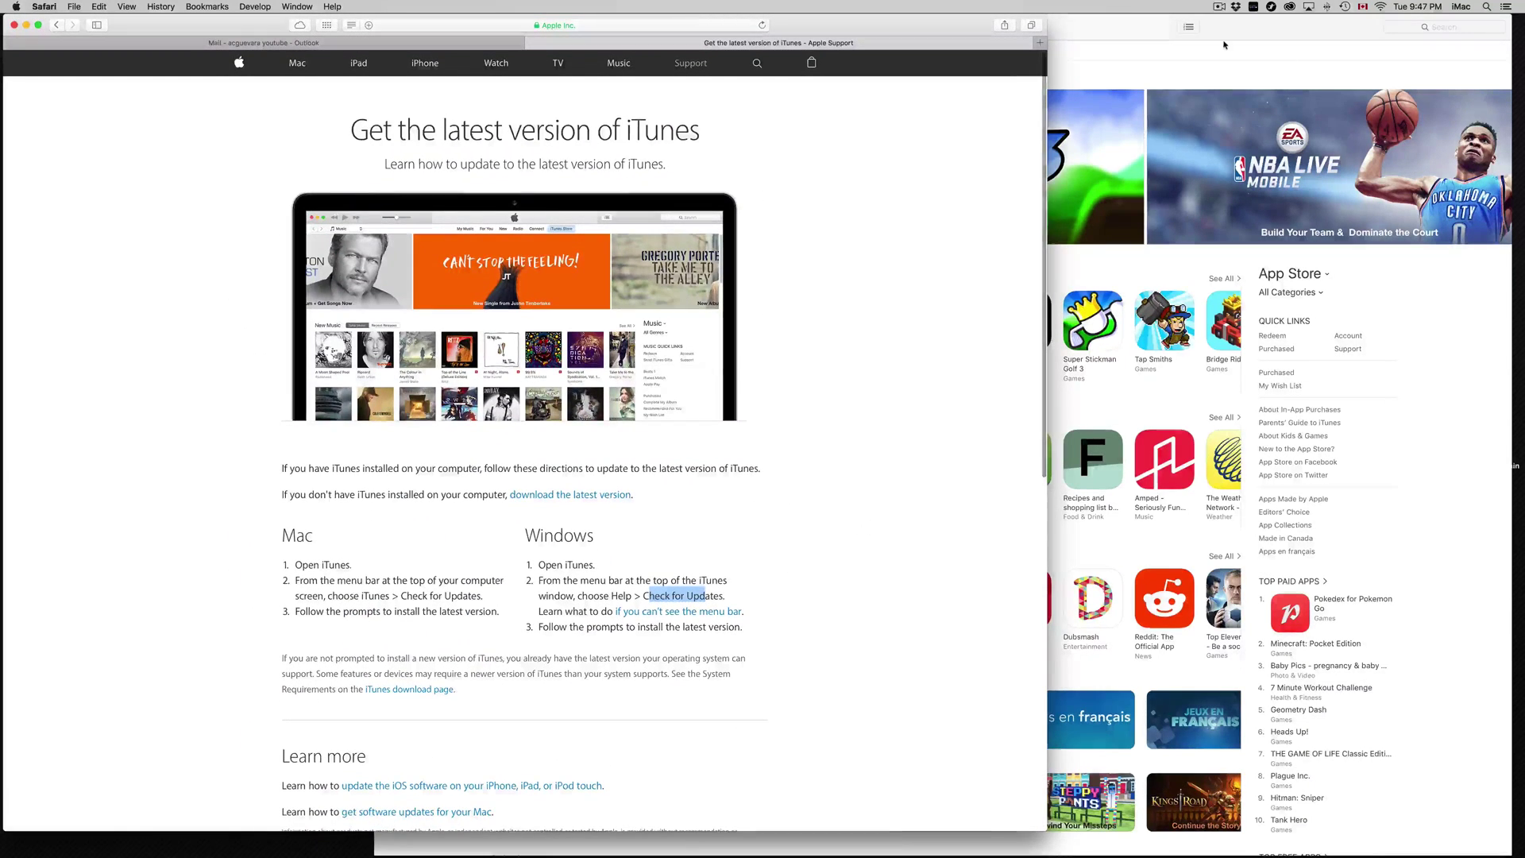
Step: Bring iTunes to the front and reload the App Store page with Apps as the media kind
{"action": "left_click", "coordinate": [1227, 44]}
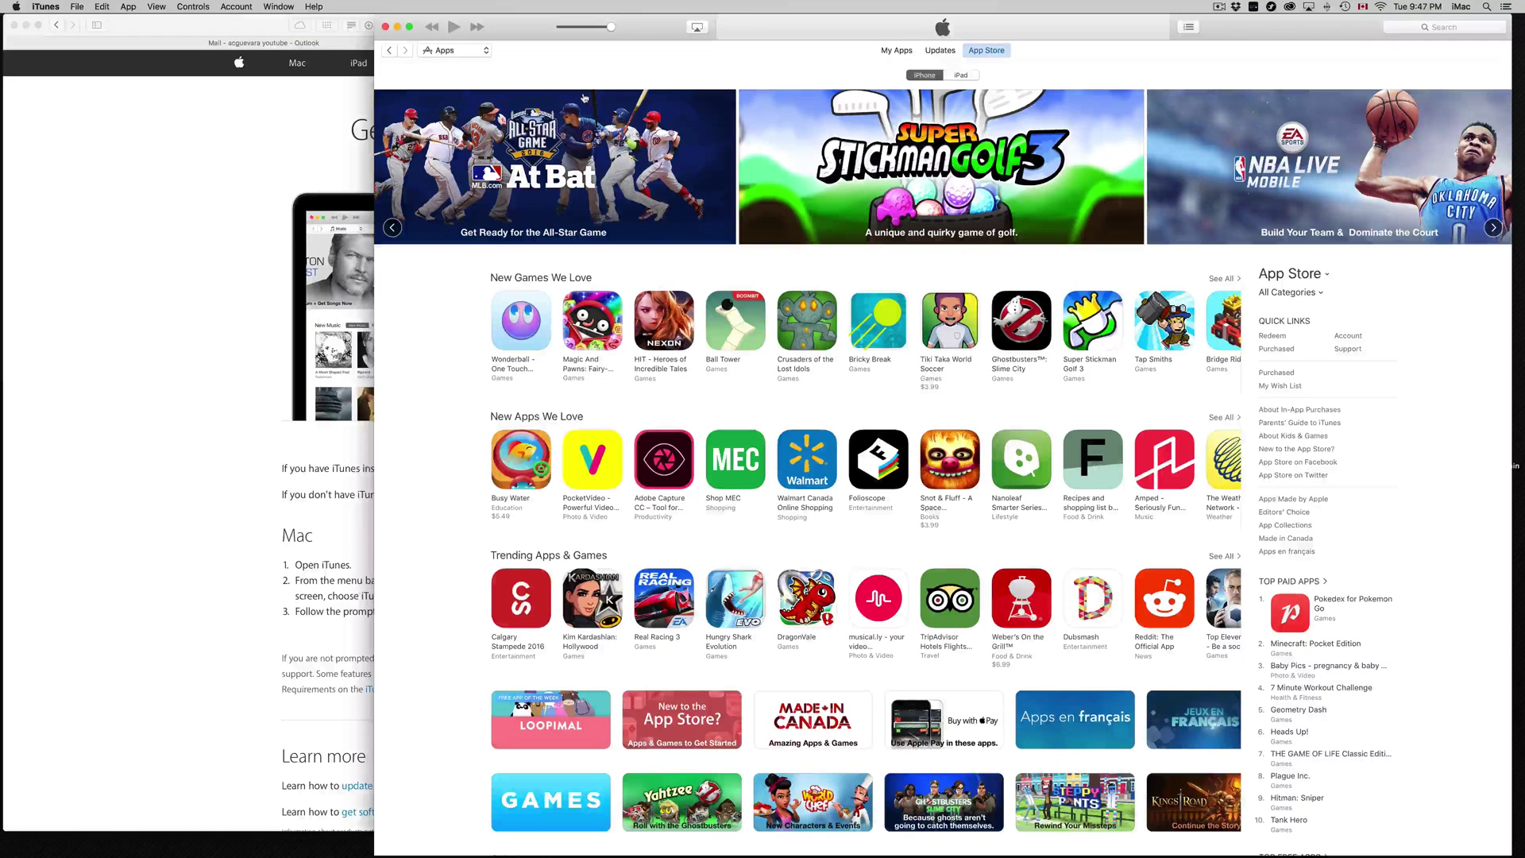
{"action": "left_click", "coordinate": [487, 51]}
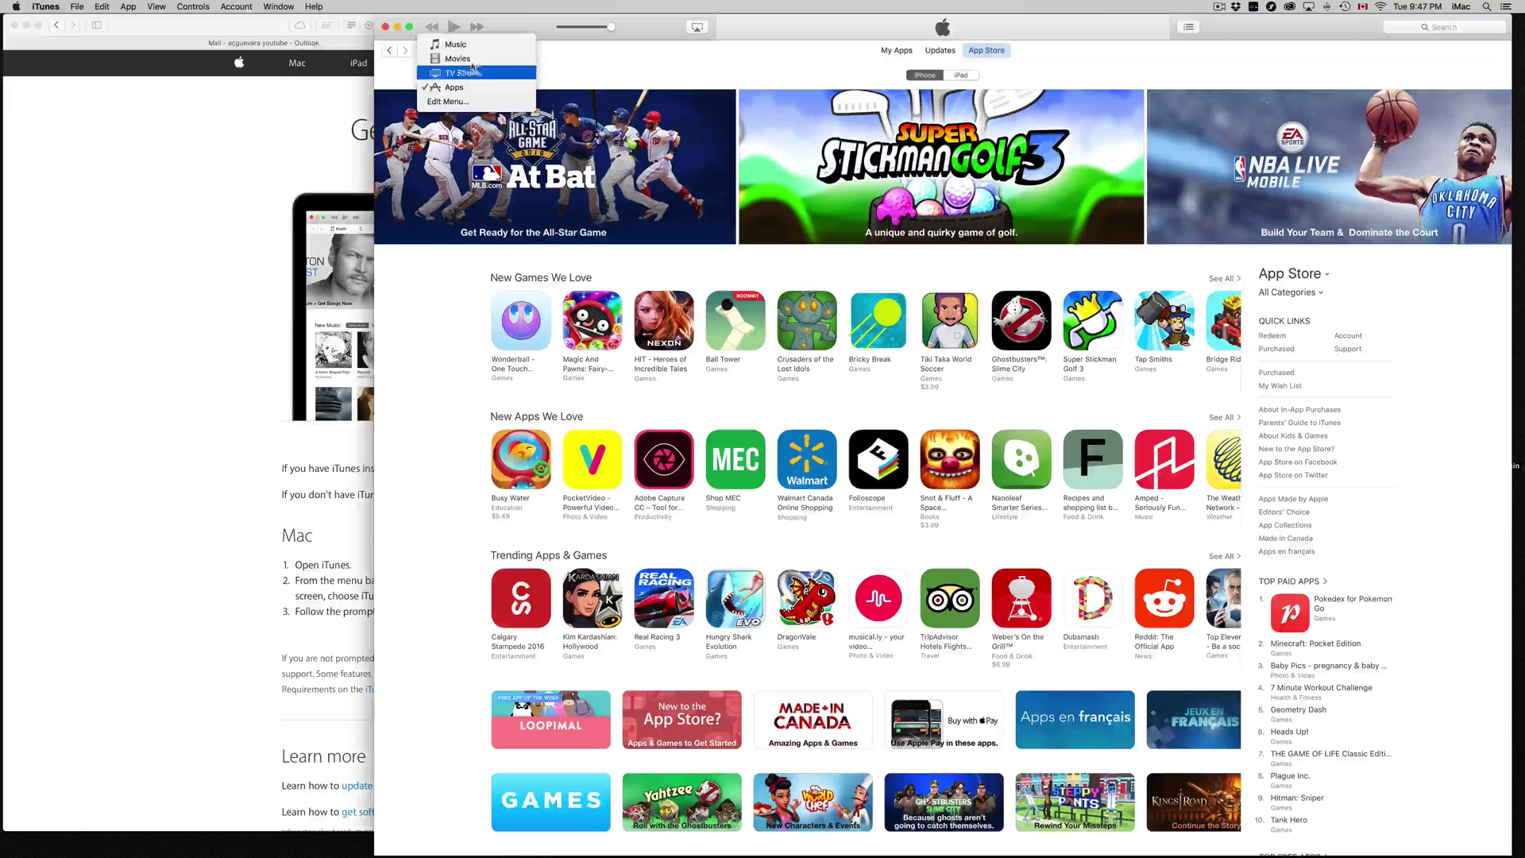
{"action": "left_click", "coordinate": [650, 61]}
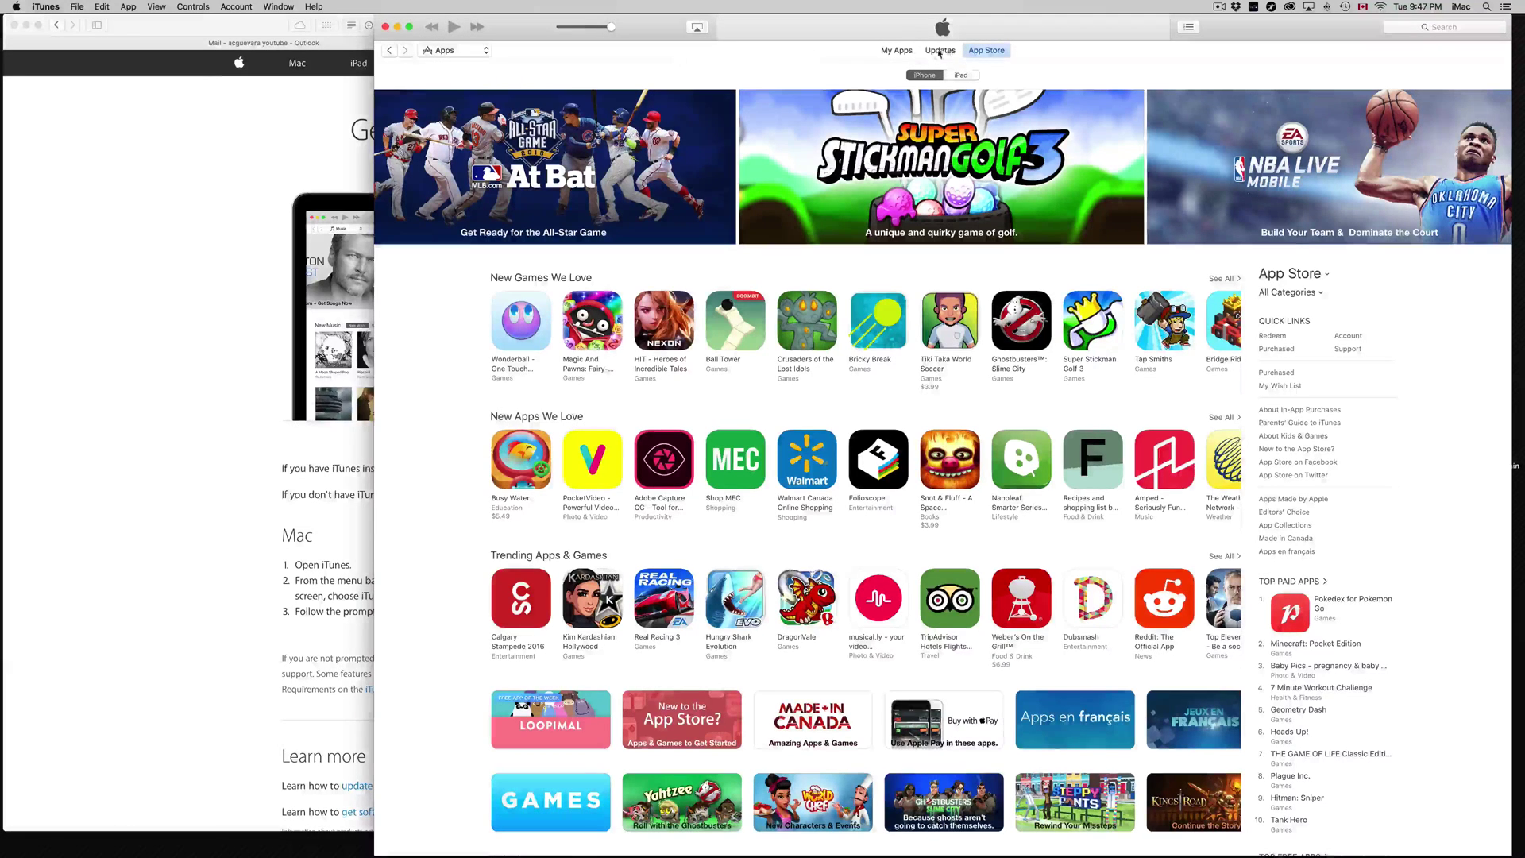
{"action": "left_click", "coordinate": [985, 53]}
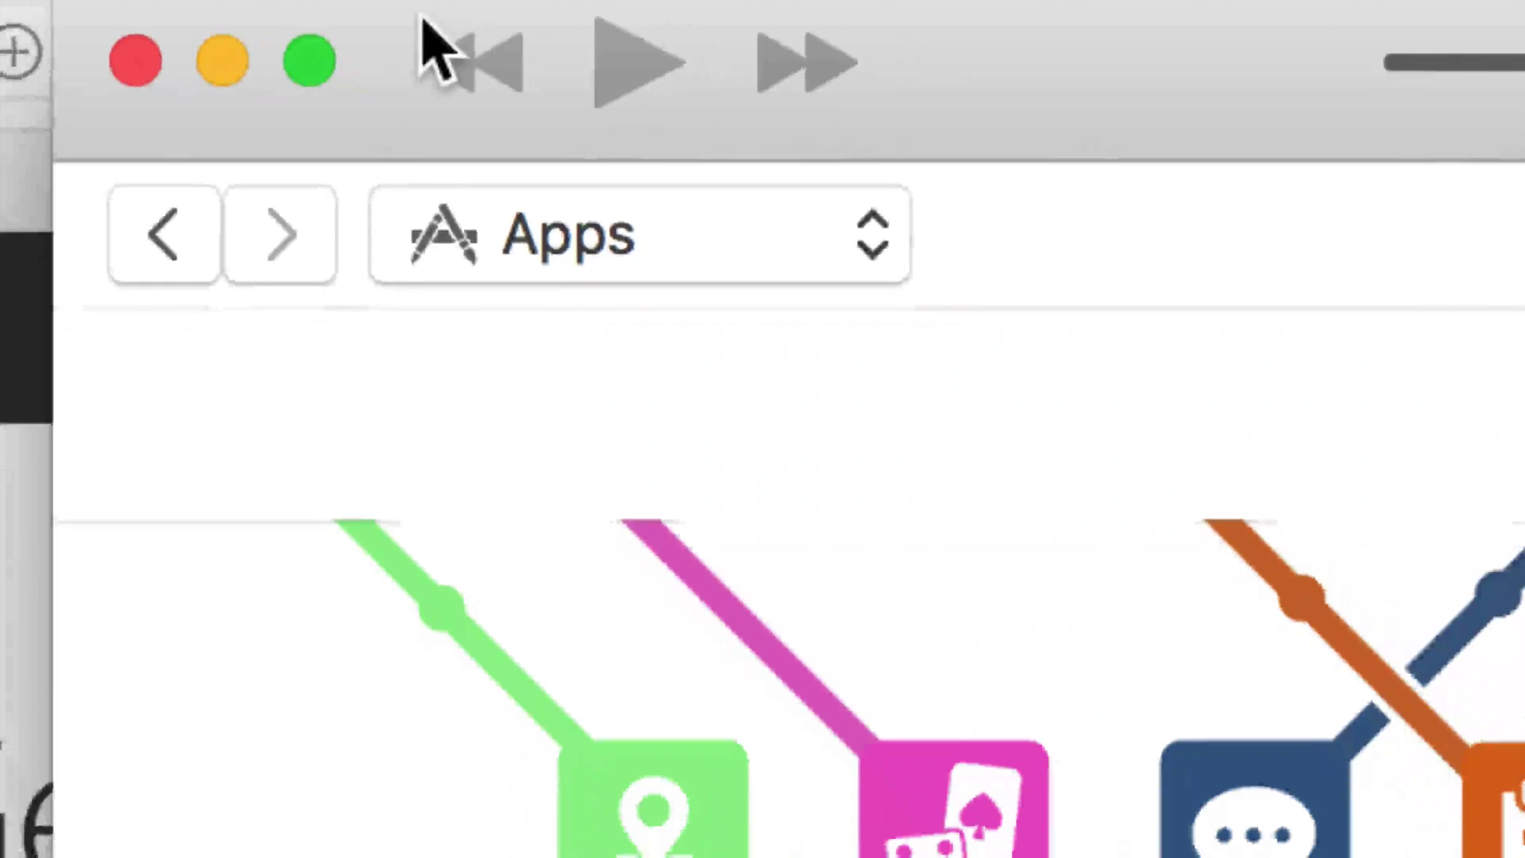
{"action": "left_click", "coordinate": [794, 214]}
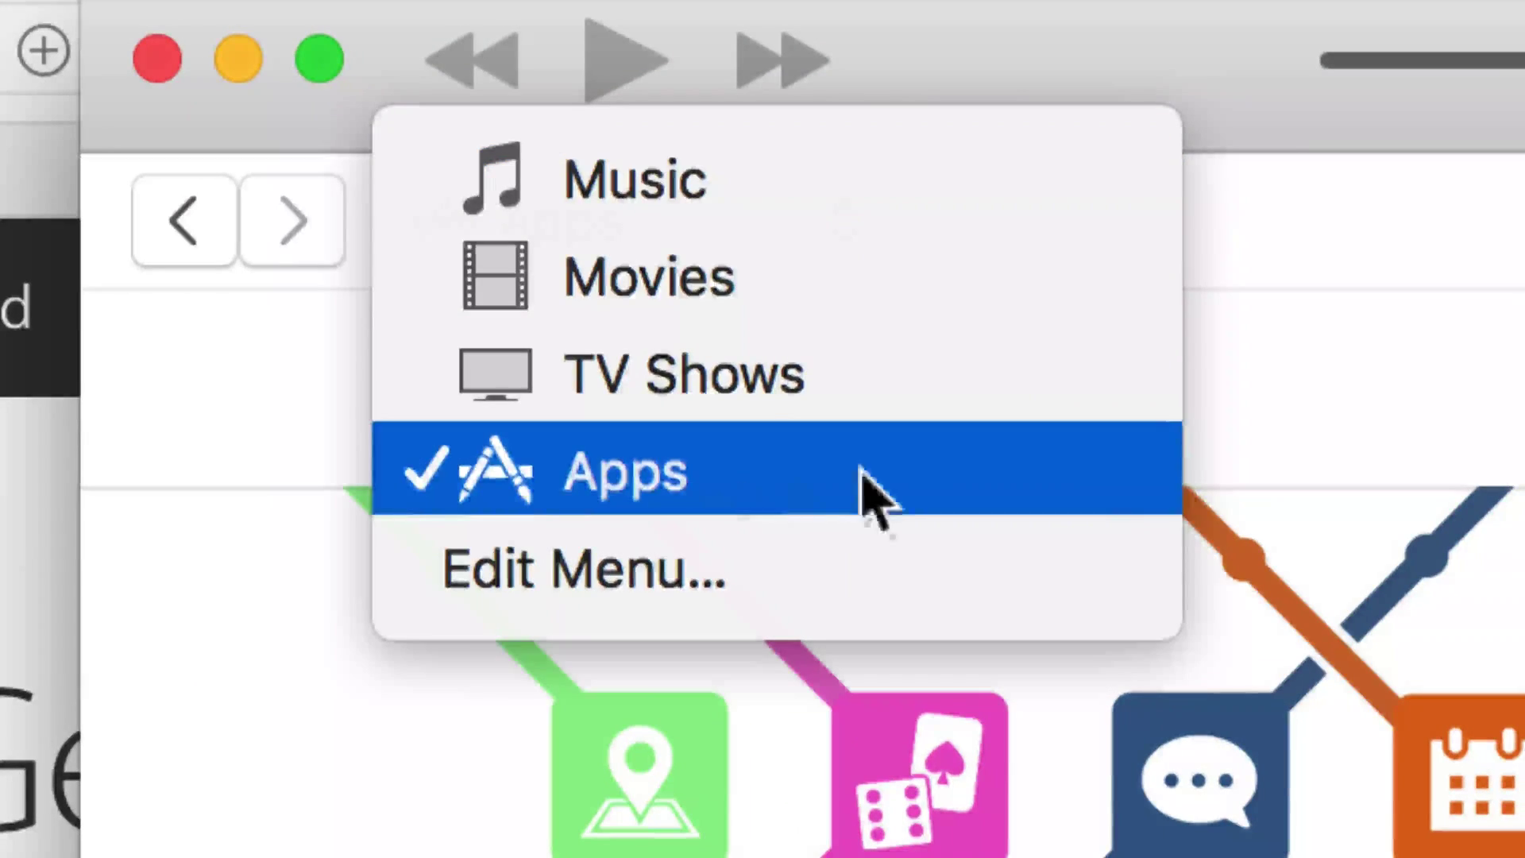
{"action": "left_click", "coordinate": [866, 477]}
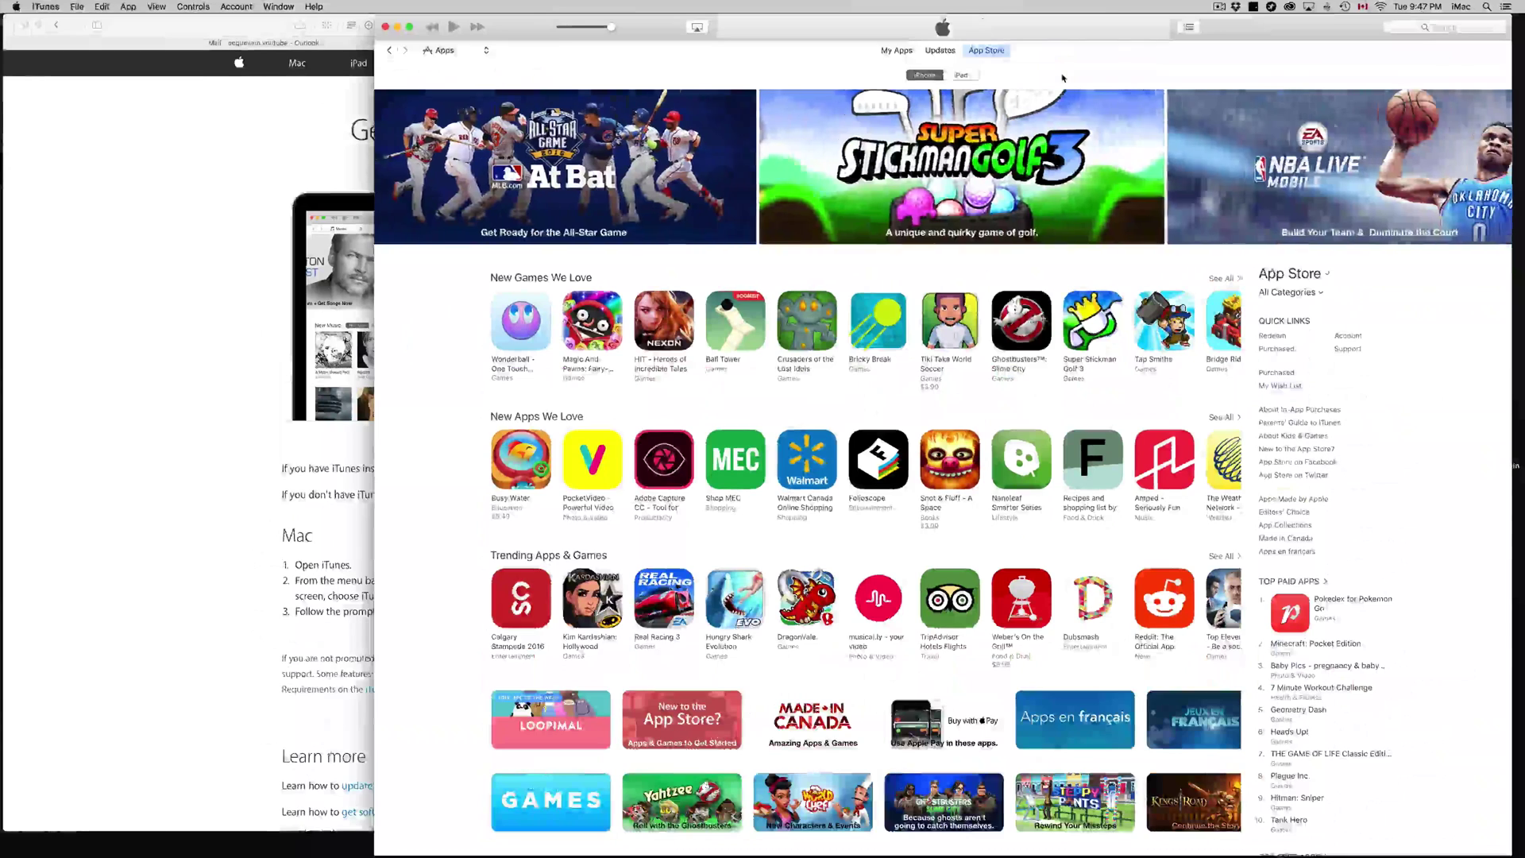
Step: Scroll down to the Top Free Apps chart, where Pokémon Camp ranks first
{"action": "scroll", "coordinate": [993, 333], "scroll_direction": "right", "scroll_amount": 5}
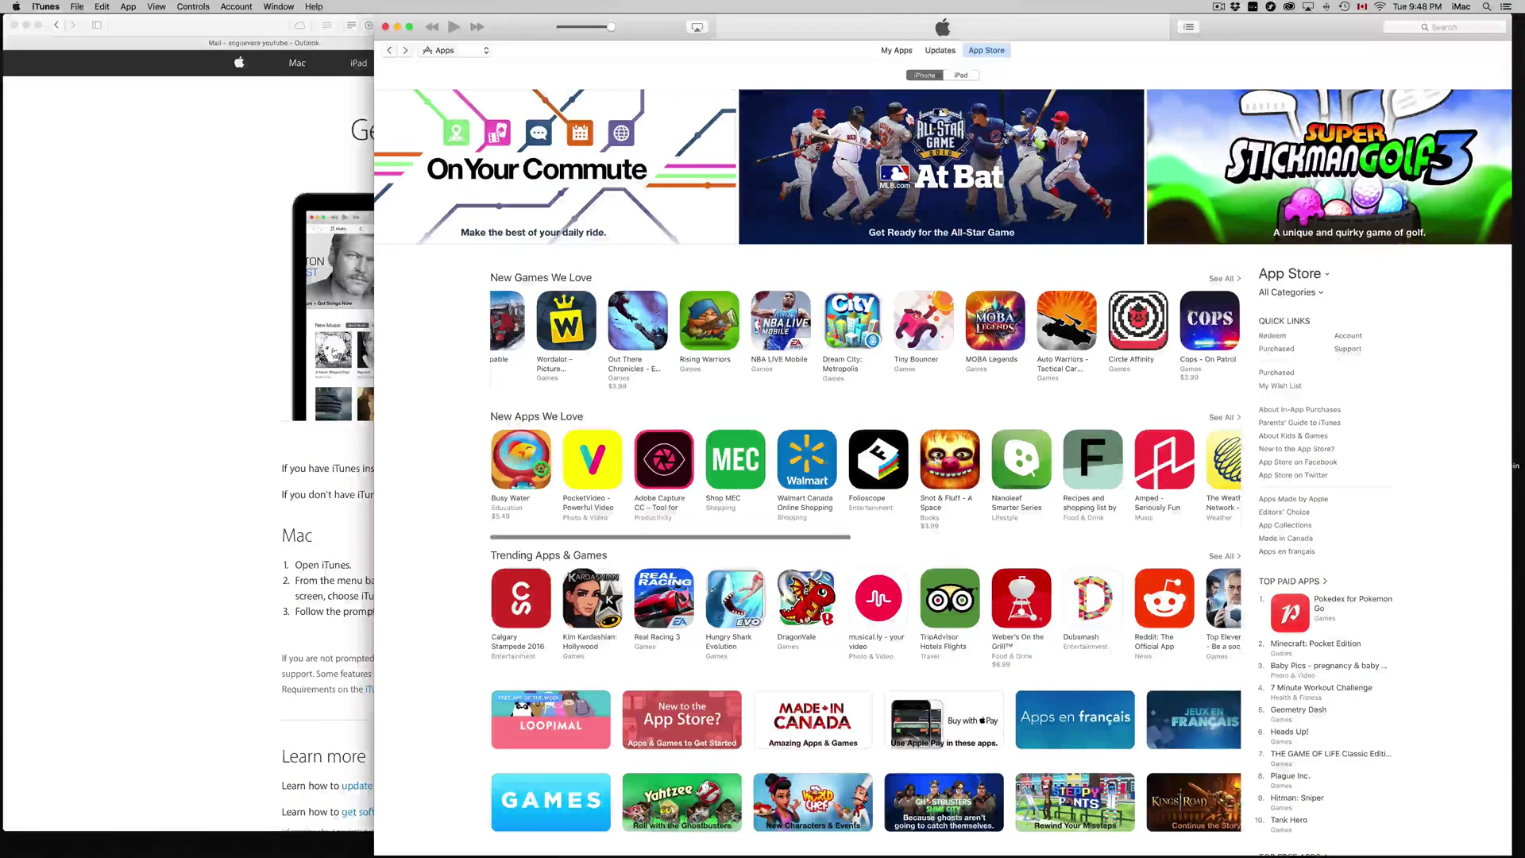
{"action": "scroll", "coordinate": [1396, 522], "scroll_direction": "down", "scroll_amount": 3}
{"action": "scroll", "coordinate": [1396, 522], "scroll_direction": "down", "scroll_amount": 1}
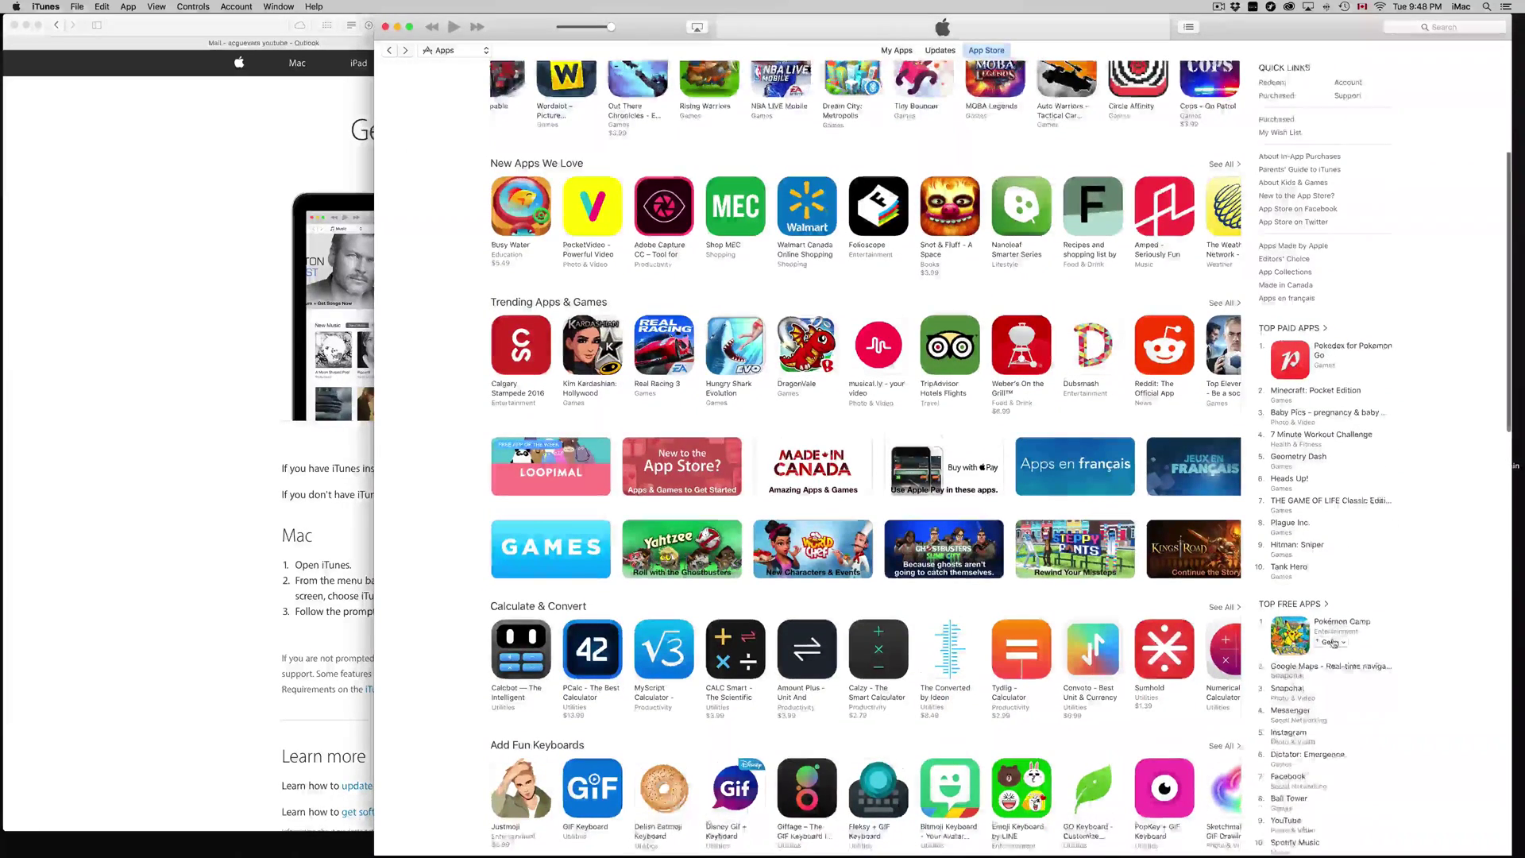
{"action": "scroll", "coordinate": [1342, 512], "scroll_direction": "down", "scroll_amount": 2}
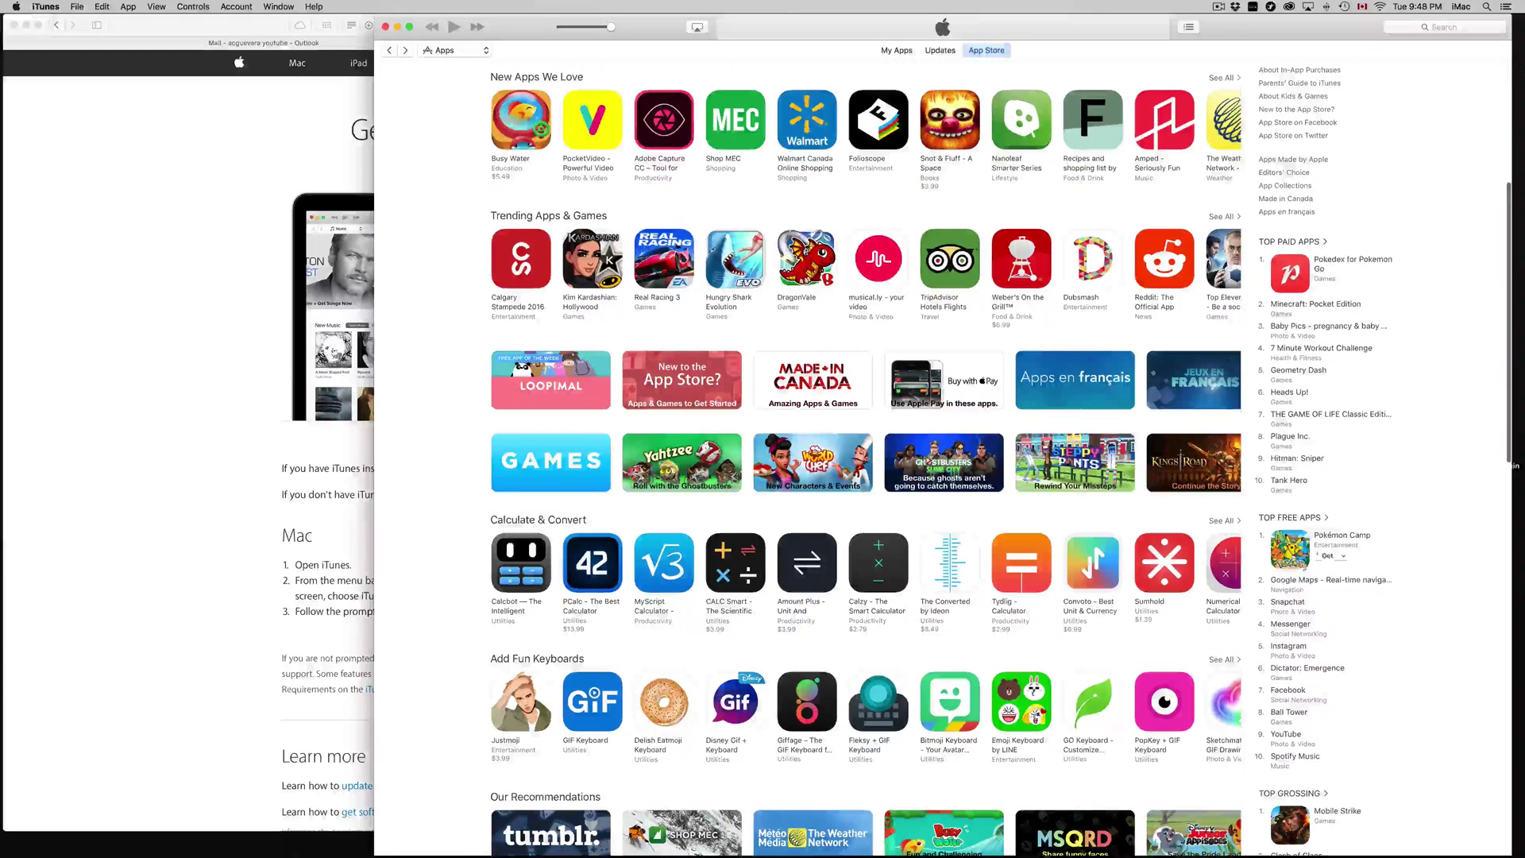
{"action": "mouse_move", "coordinate": [1297, 646]}
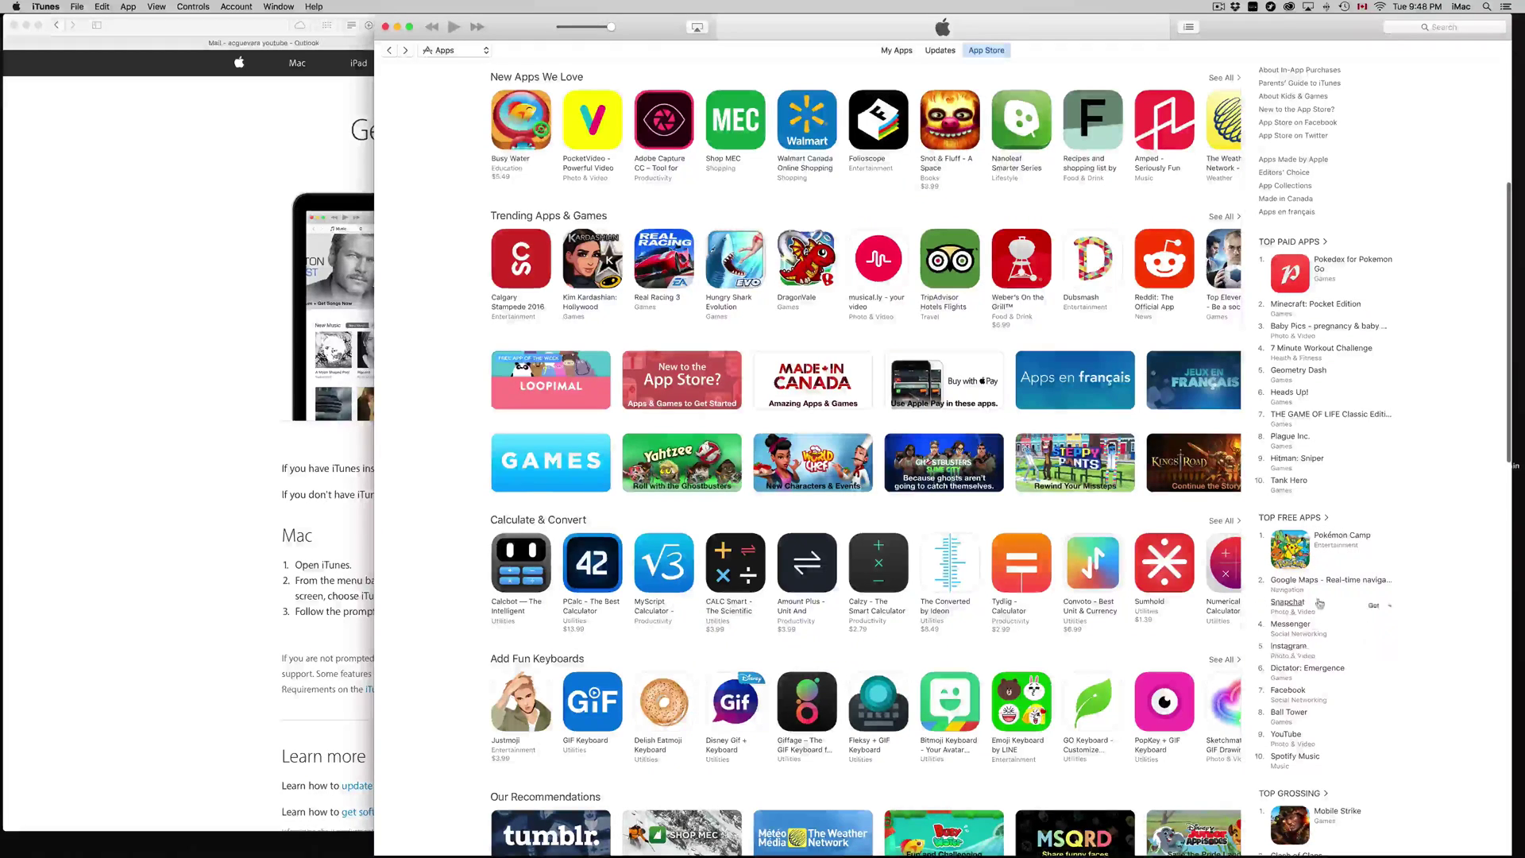
{"action": "mouse_move", "coordinate": [1375, 585]}
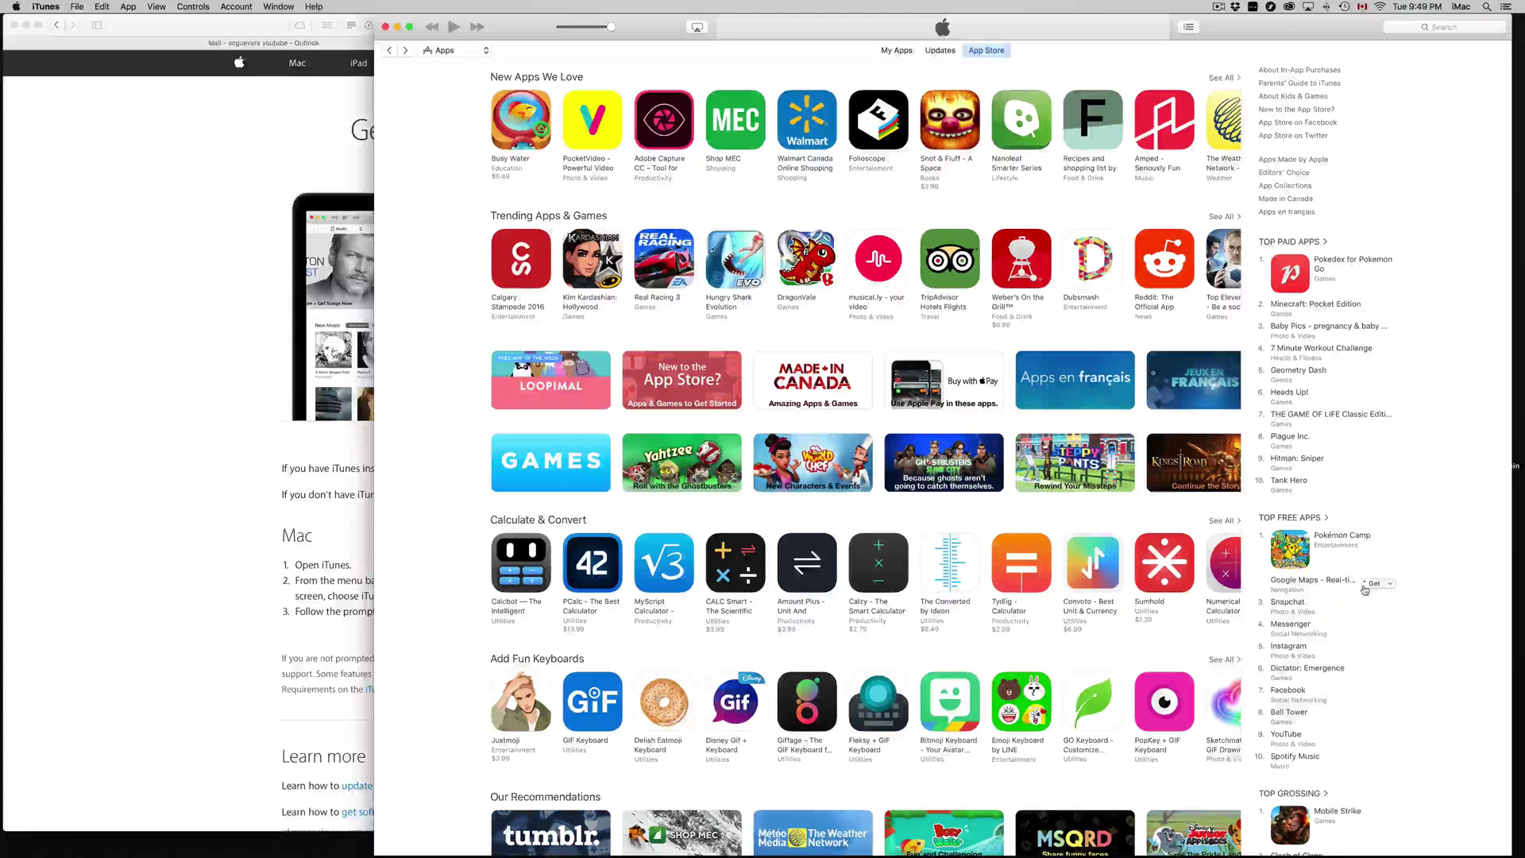
{"action": "scroll", "coordinate": [1365, 589], "scroll_direction": "down", "scroll_amount": 3}
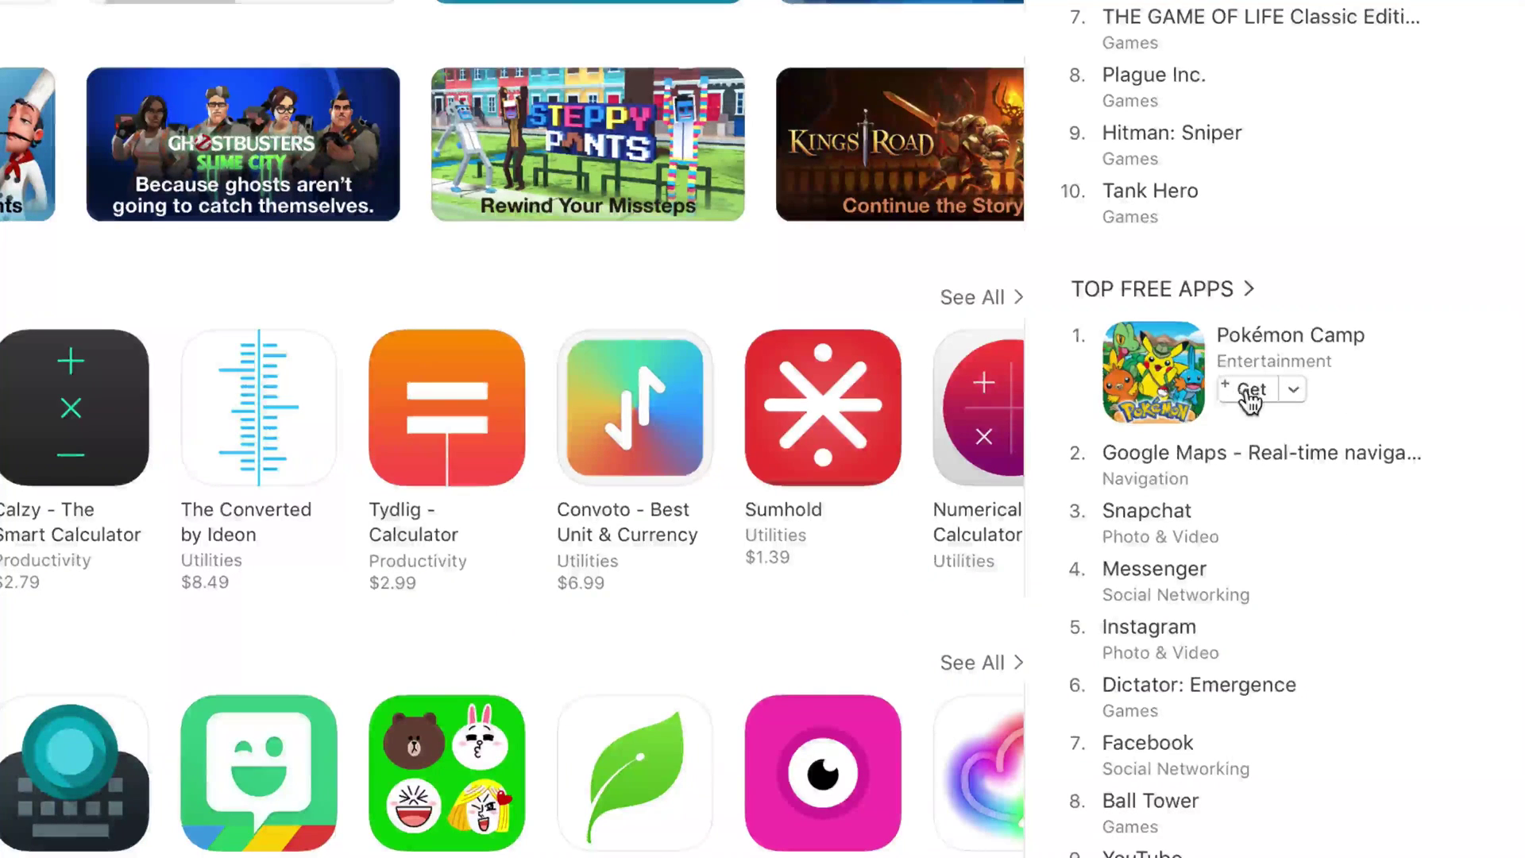
Step: Get the free Pokémon Camp app, choose Create New Apple ID, and continue to the terms
{"action": "left_click", "coordinate": [1245, 386]}
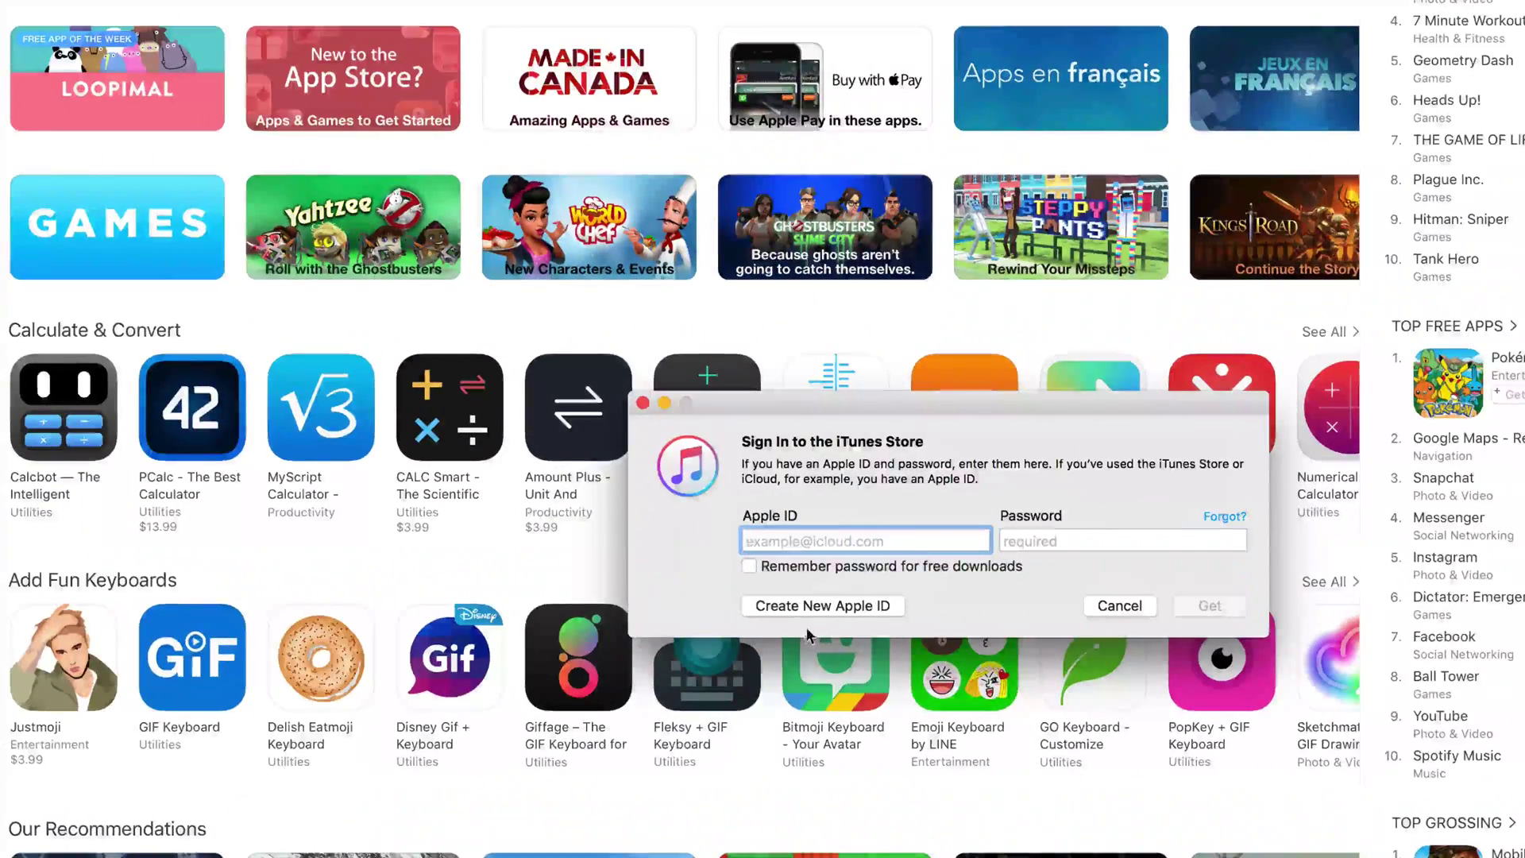
{"action": "left_click", "coordinate": [818, 606]}
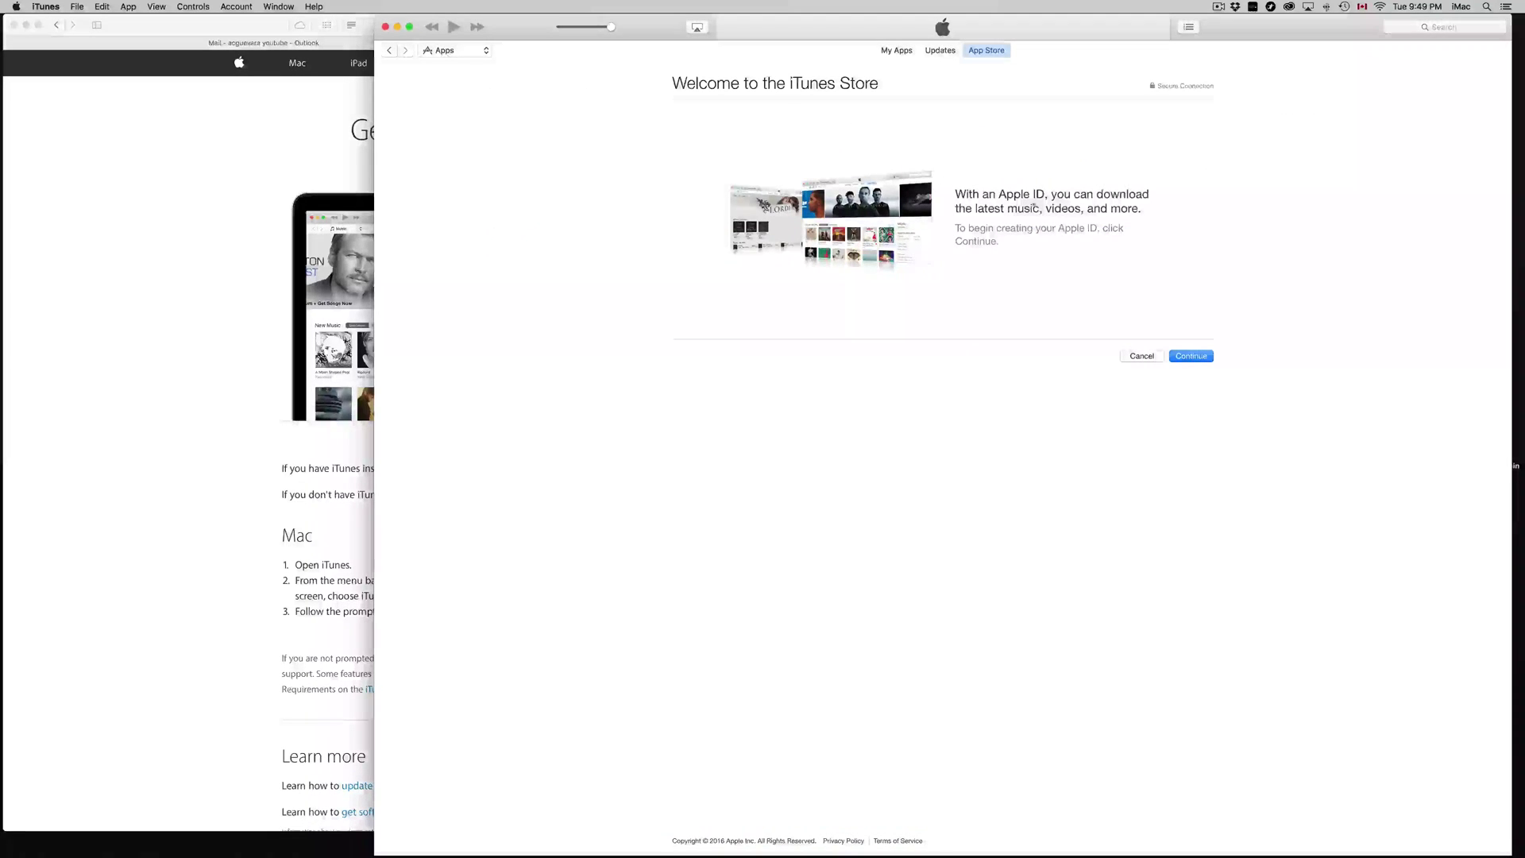
{"action": "left_click", "coordinate": [1201, 358]}
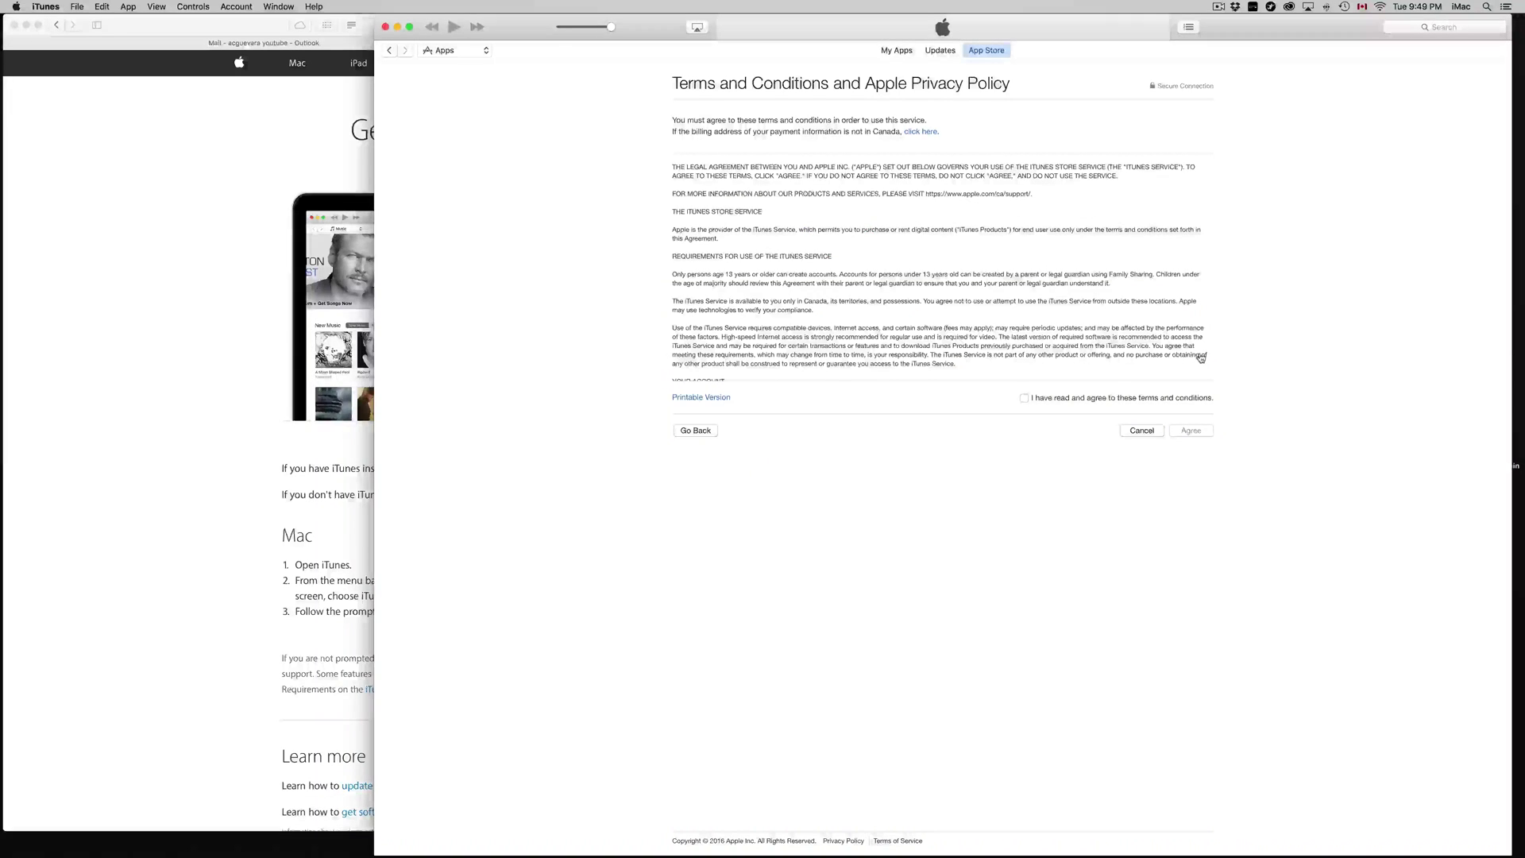
Step: Check the Outlook inbox, then tick the agreement box and accept the iTunes terms and conditions
{"action": "left_click", "coordinate": [295, 47]}
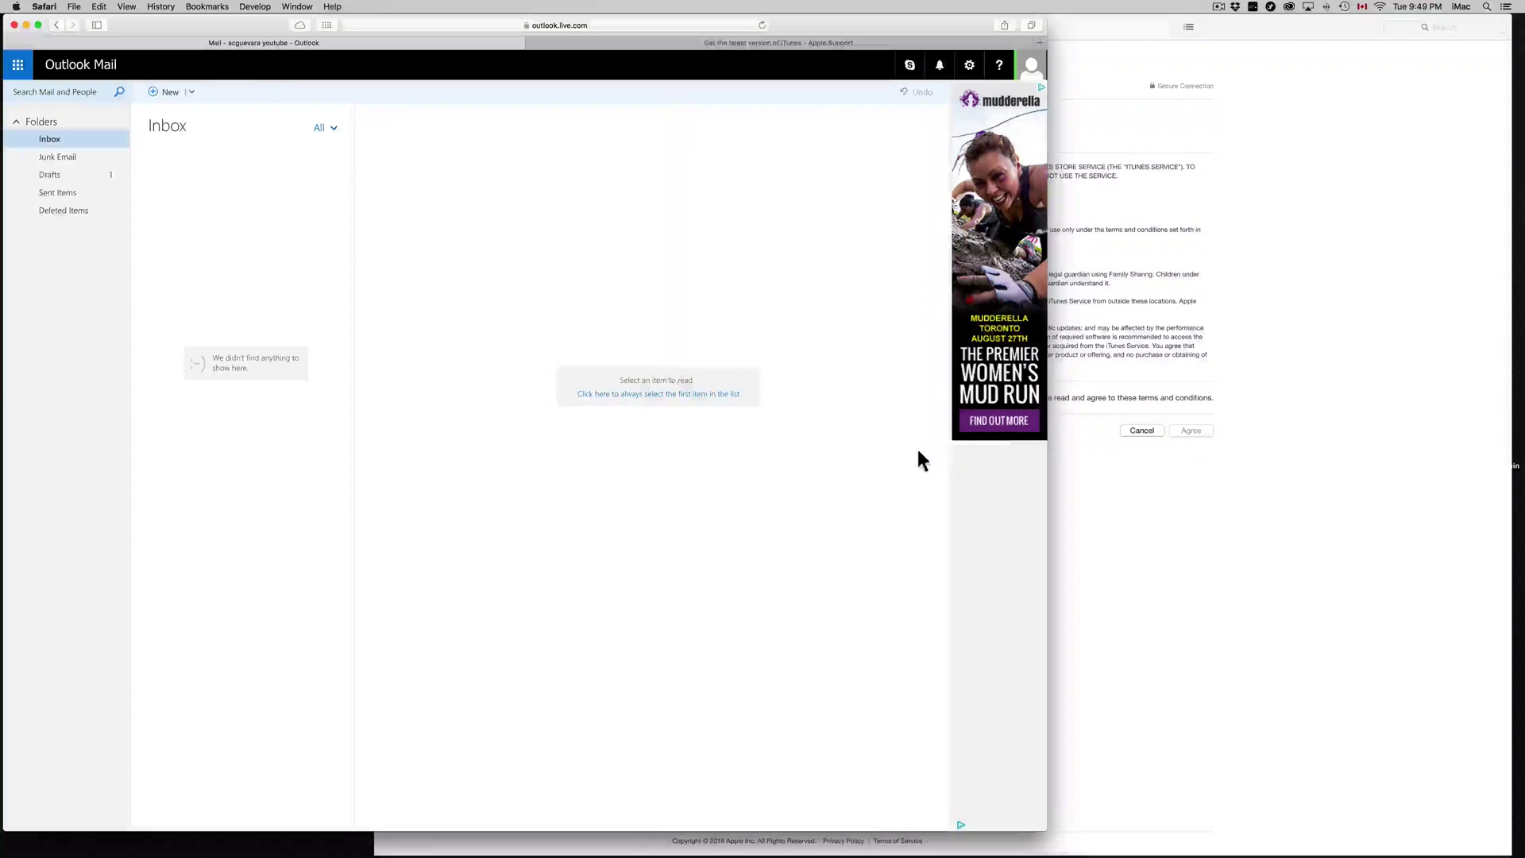
{"action": "left_click", "coordinate": [1360, 411]}
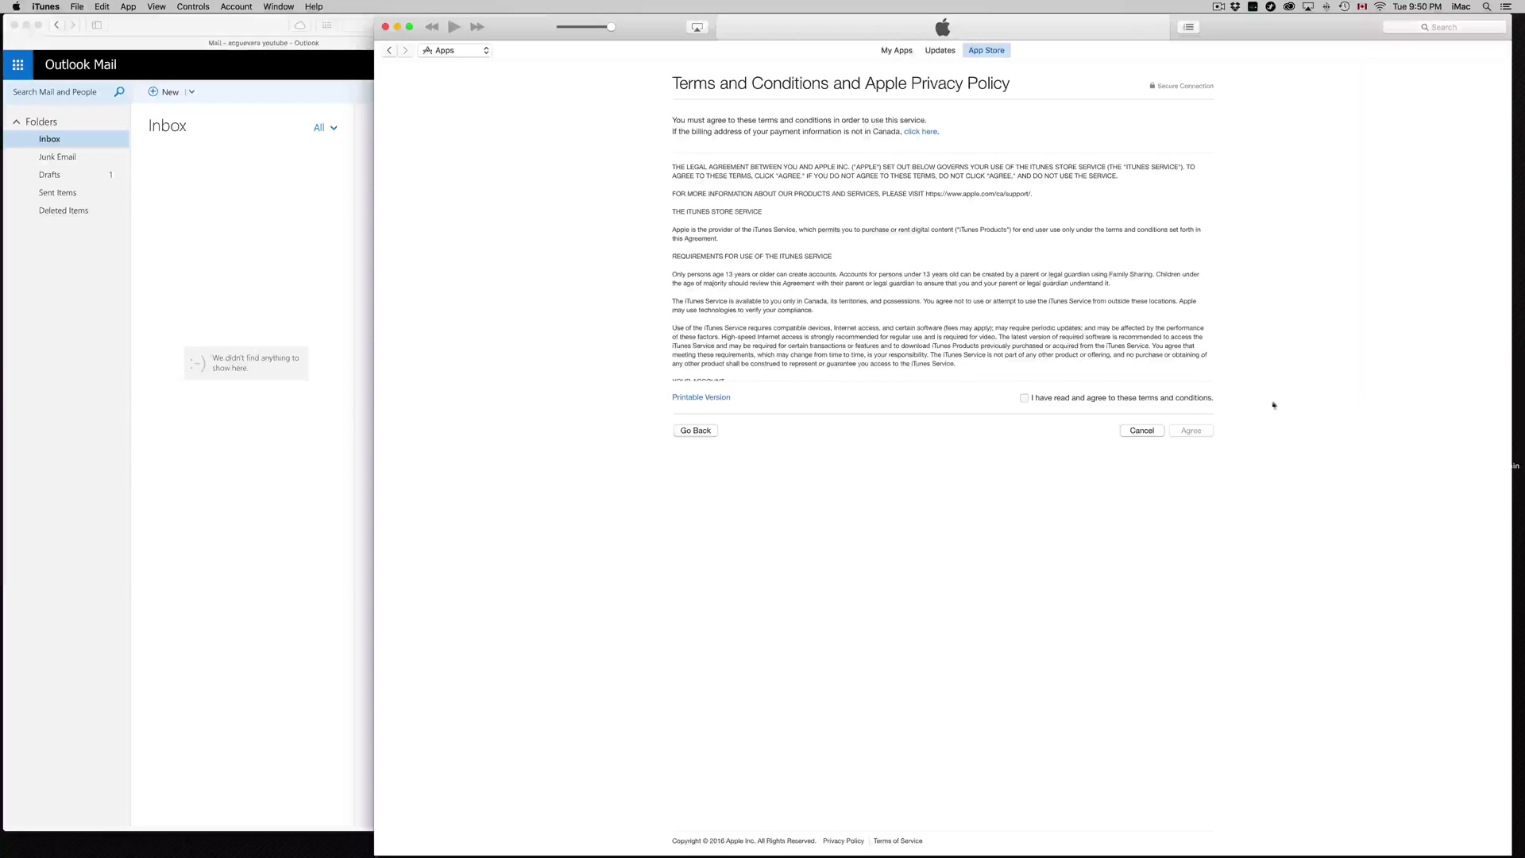
{"action": "left_click", "coordinate": [1024, 399]}
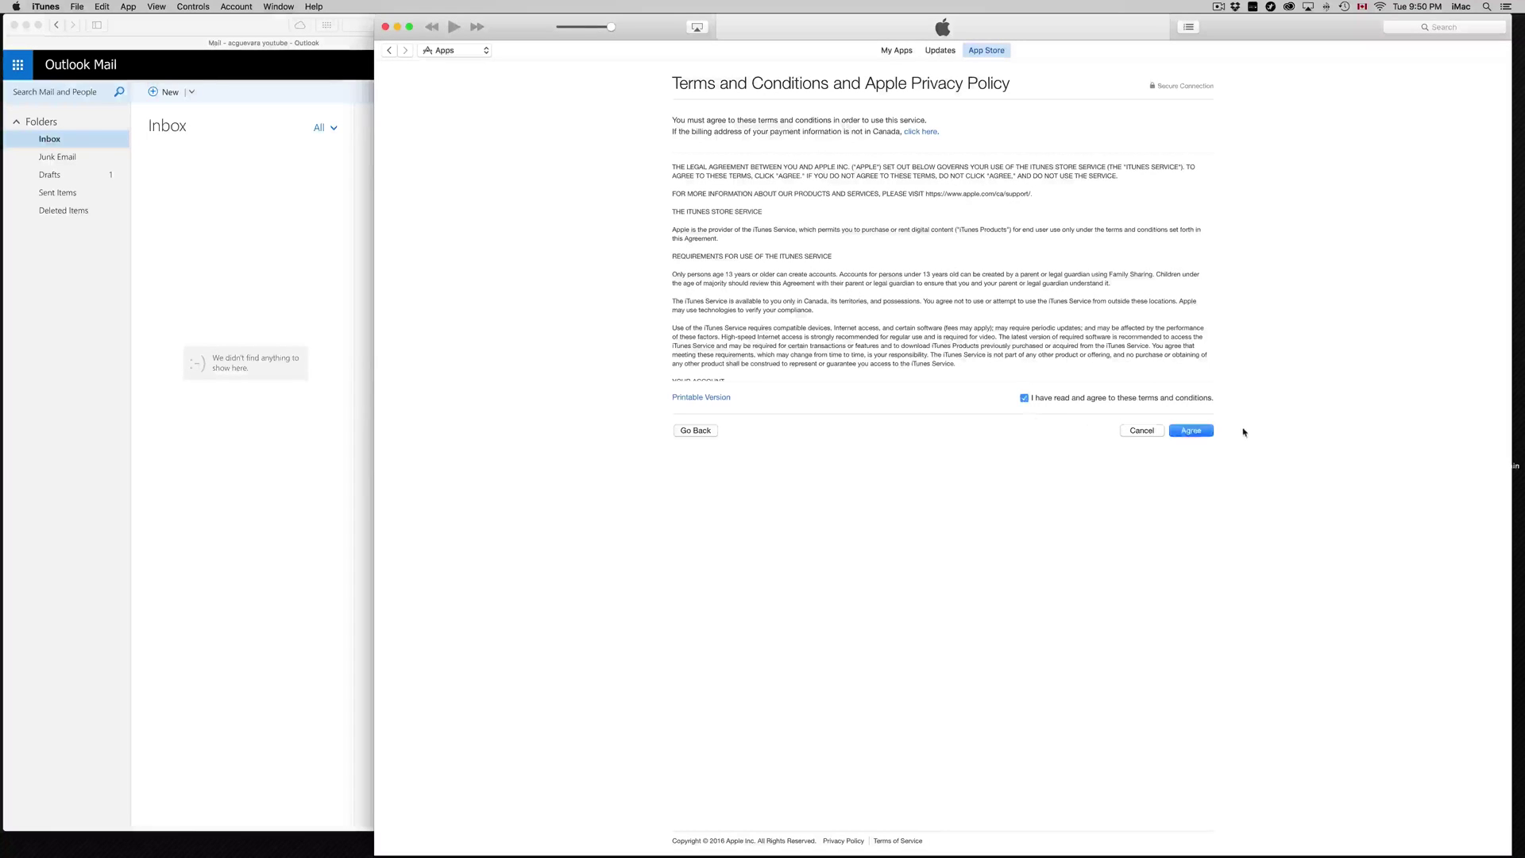
{"action": "left_click", "coordinate": [1210, 433]}
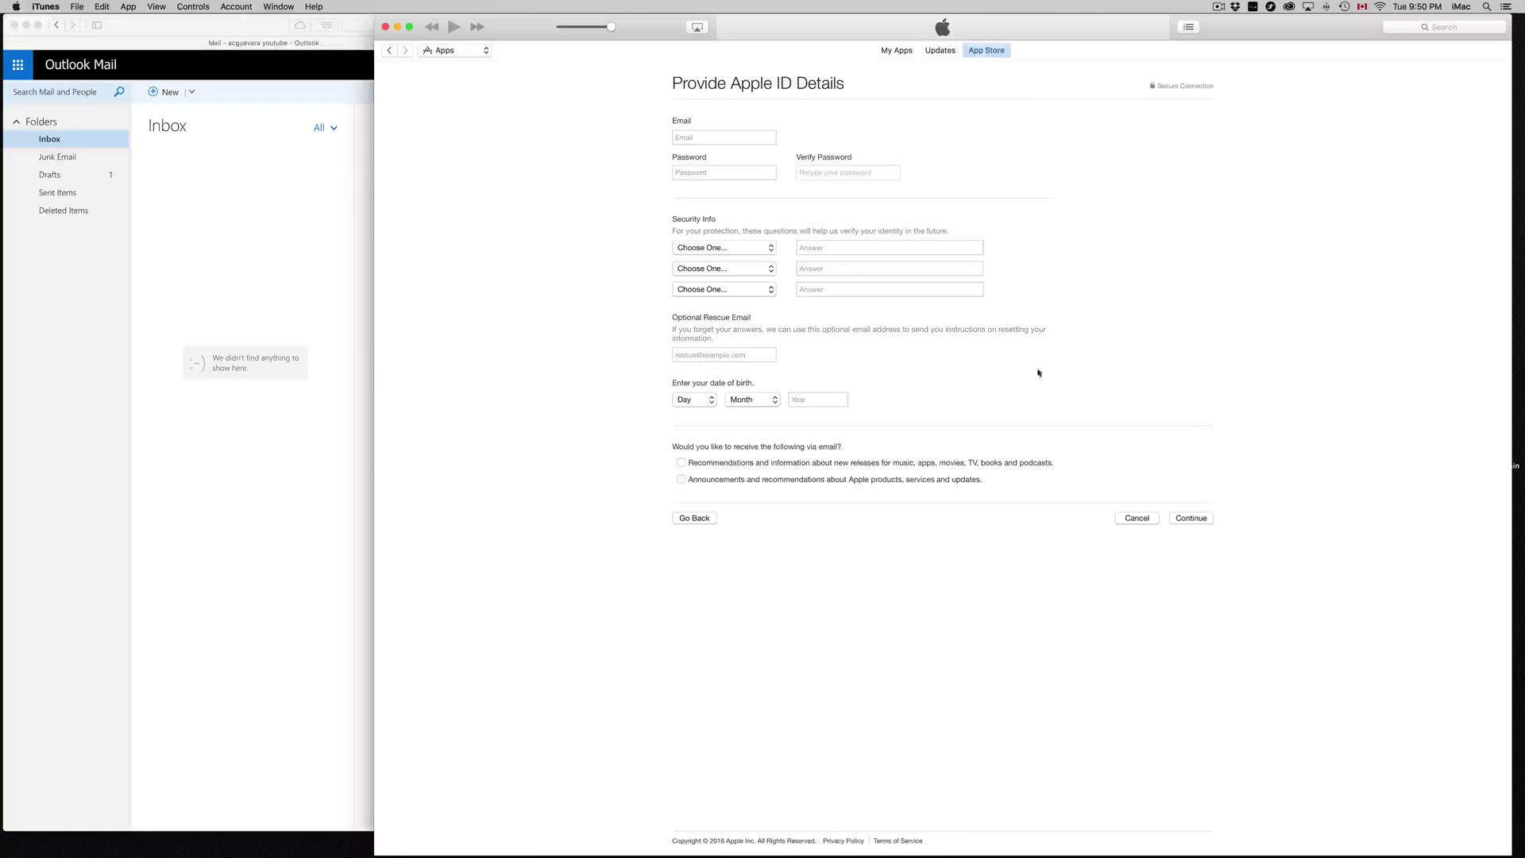
Step: Enter the new Apple ID's email address, password and birth date, then submit the details
{"action": "left_click", "coordinate": [722, 139]}
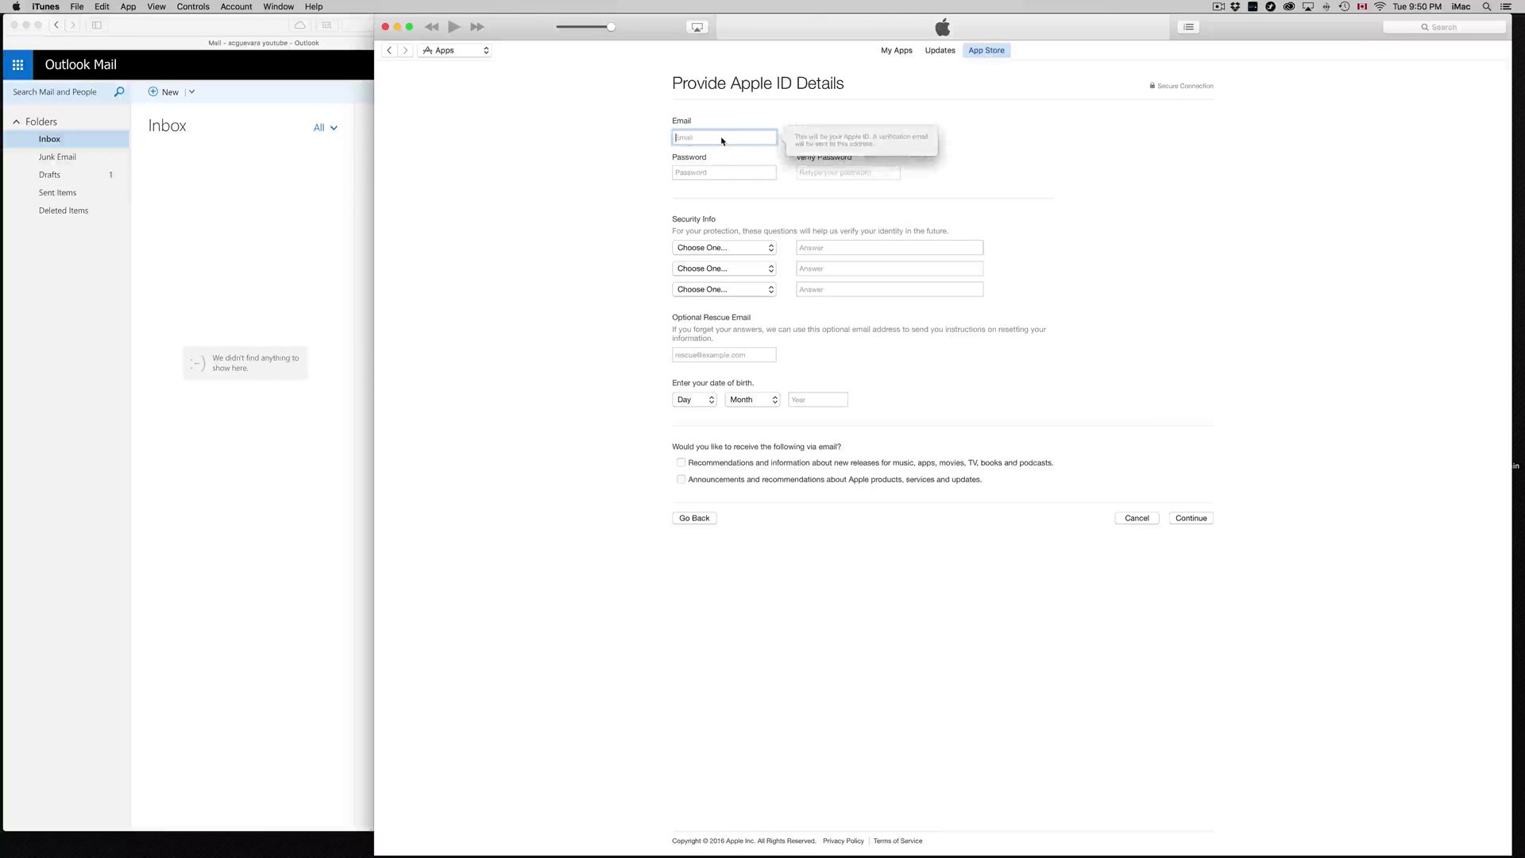
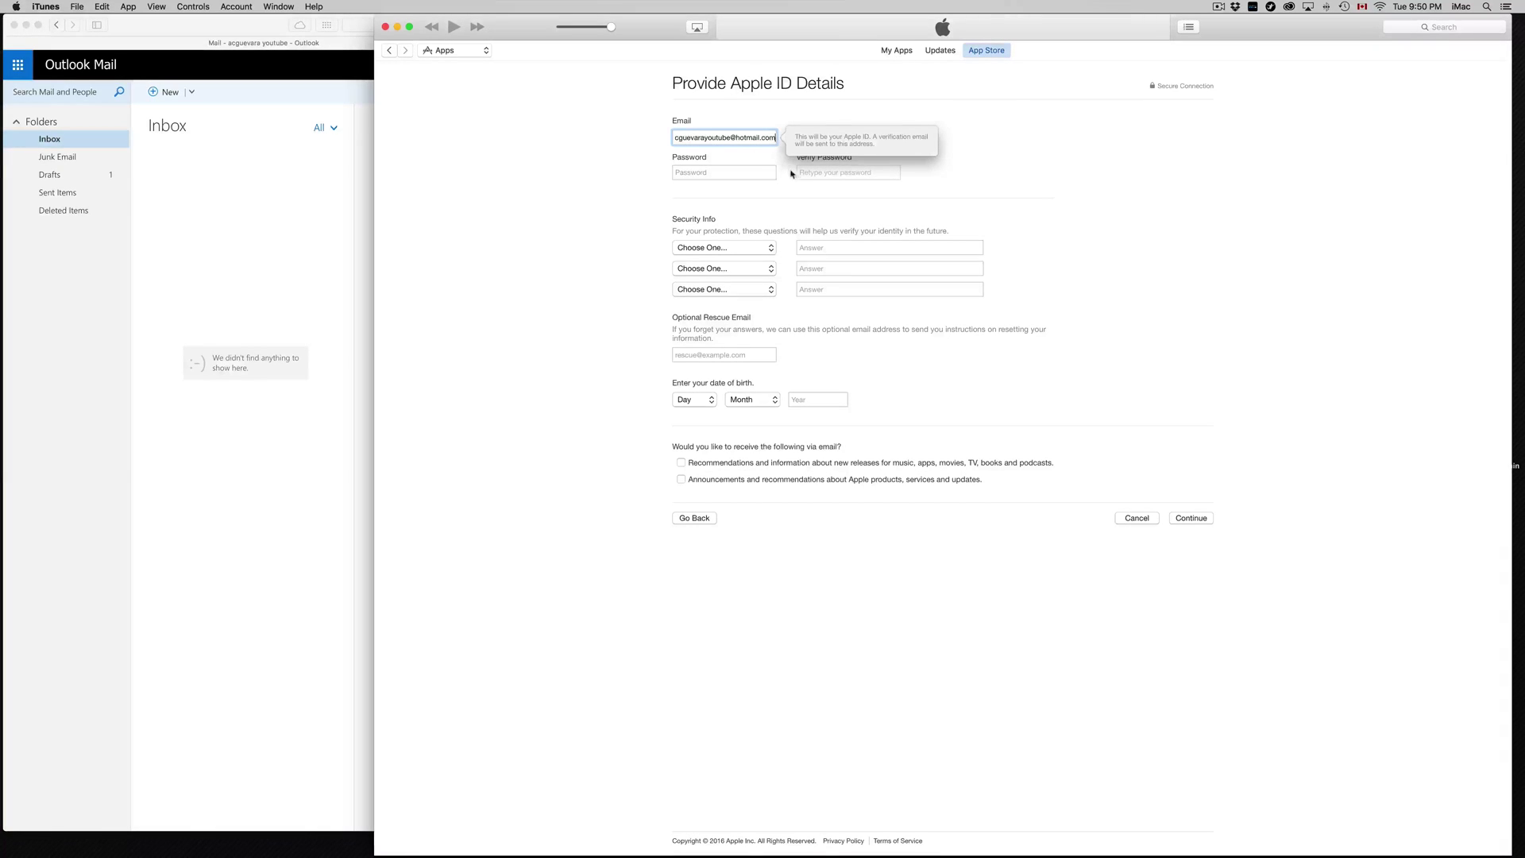
{"action": "left_click", "coordinate": [832, 177]}
{"action": "left_click", "coordinate": [755, 174]}
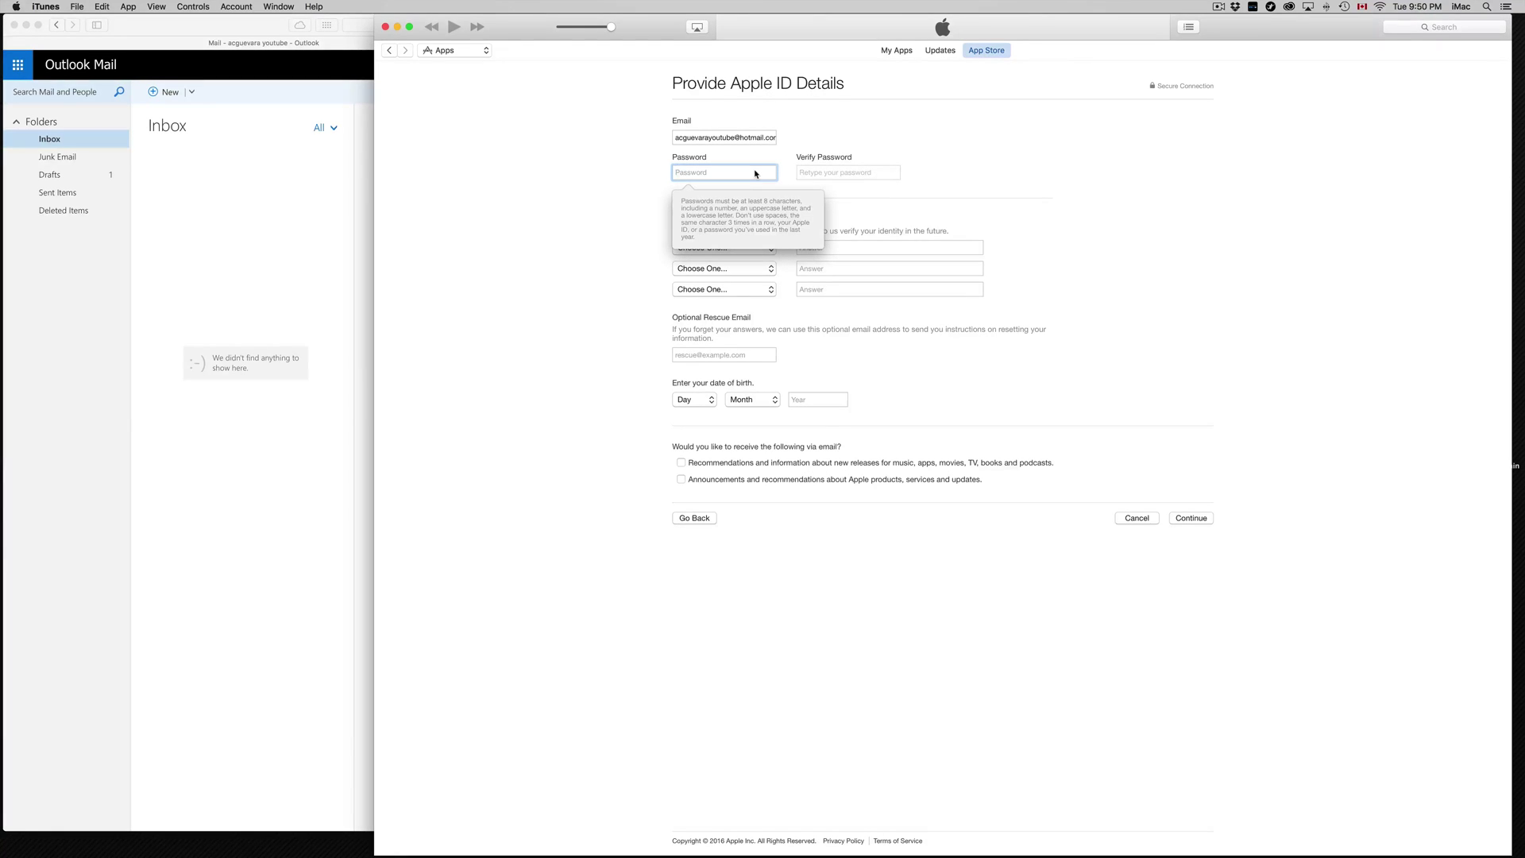
{"action": "left_click", "coordinate": [724, 248]}
{"action": "left_click", "coordinate": [693, 399]}
{"action": "left_click", "coordinate": [698, 620]}
{"action": "key", "text": "Return"}
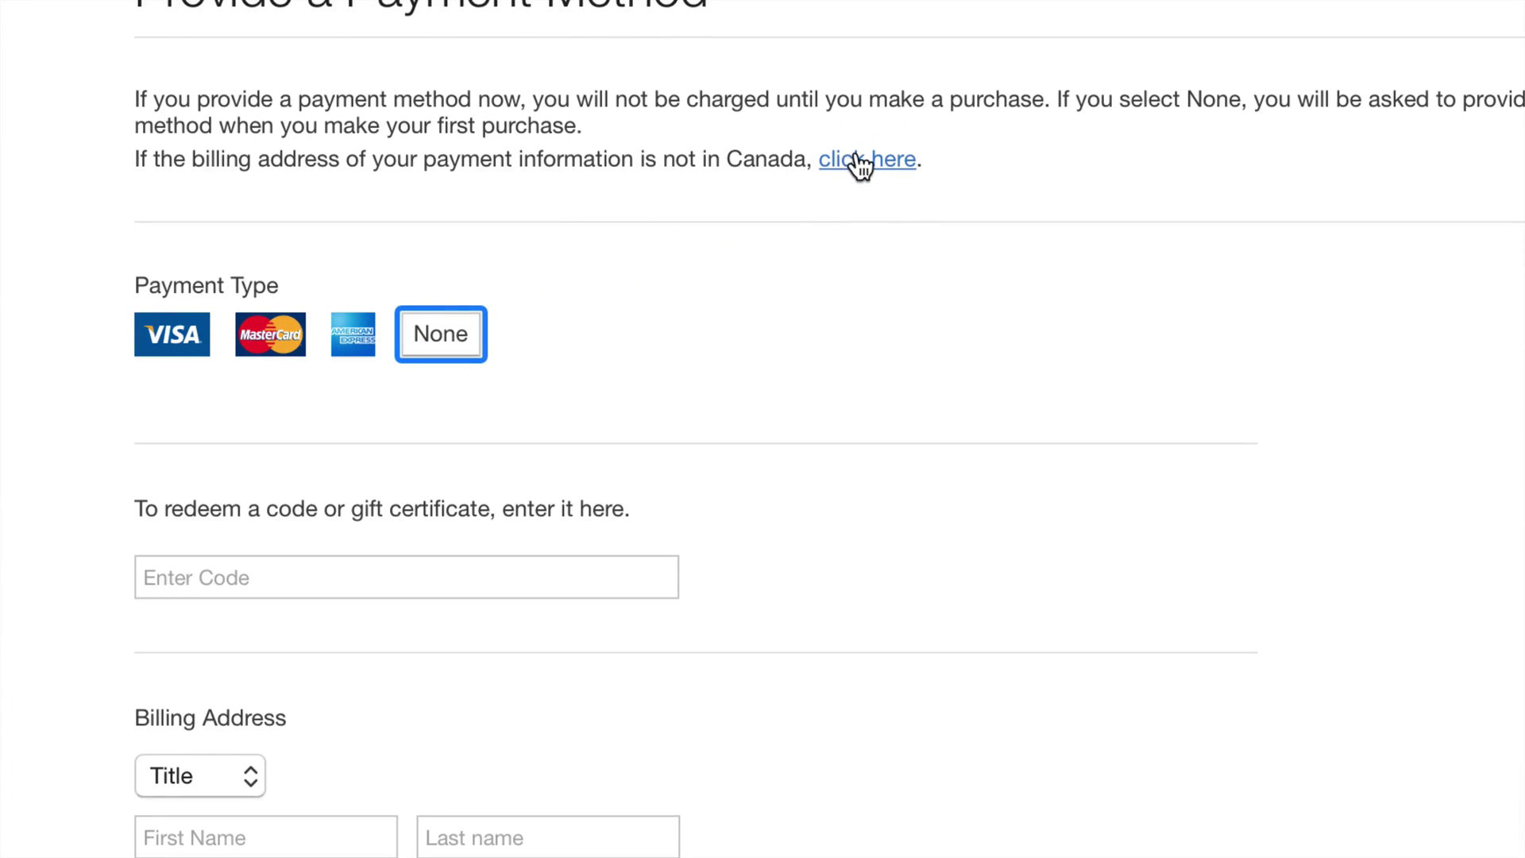
Step: Switch the billing country to United States with no payment card and create the Apple ID
{"action": "left_click", "coordinate": [858, 163]}
{"action": "left_click", "coordinate": [624, 268]}
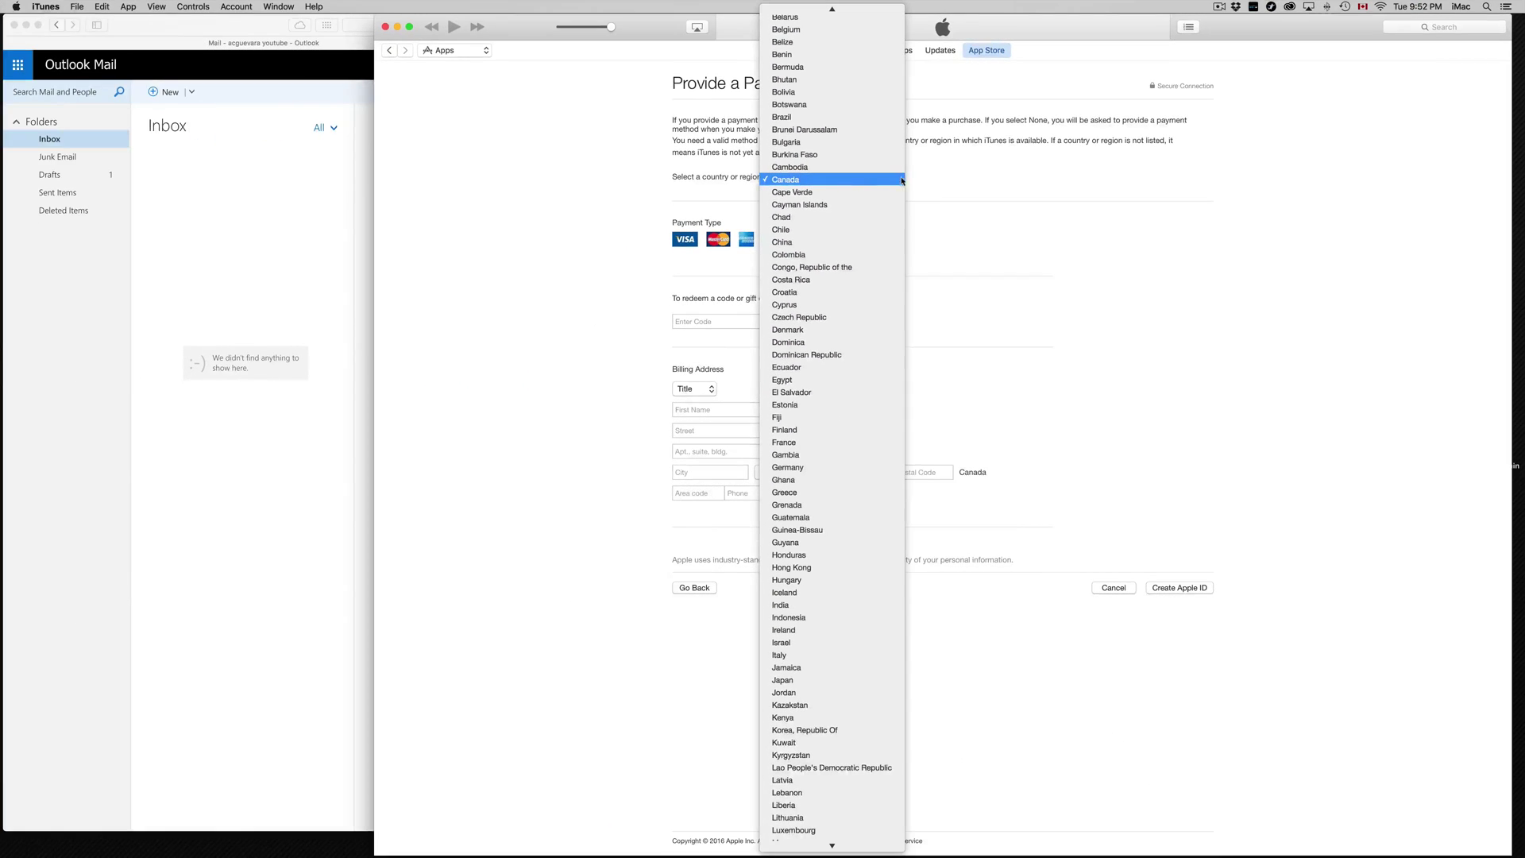
{"action": "scroll", "coordinate": [653, 184], "scroll_direction": "up", "scroll_amount": 5}
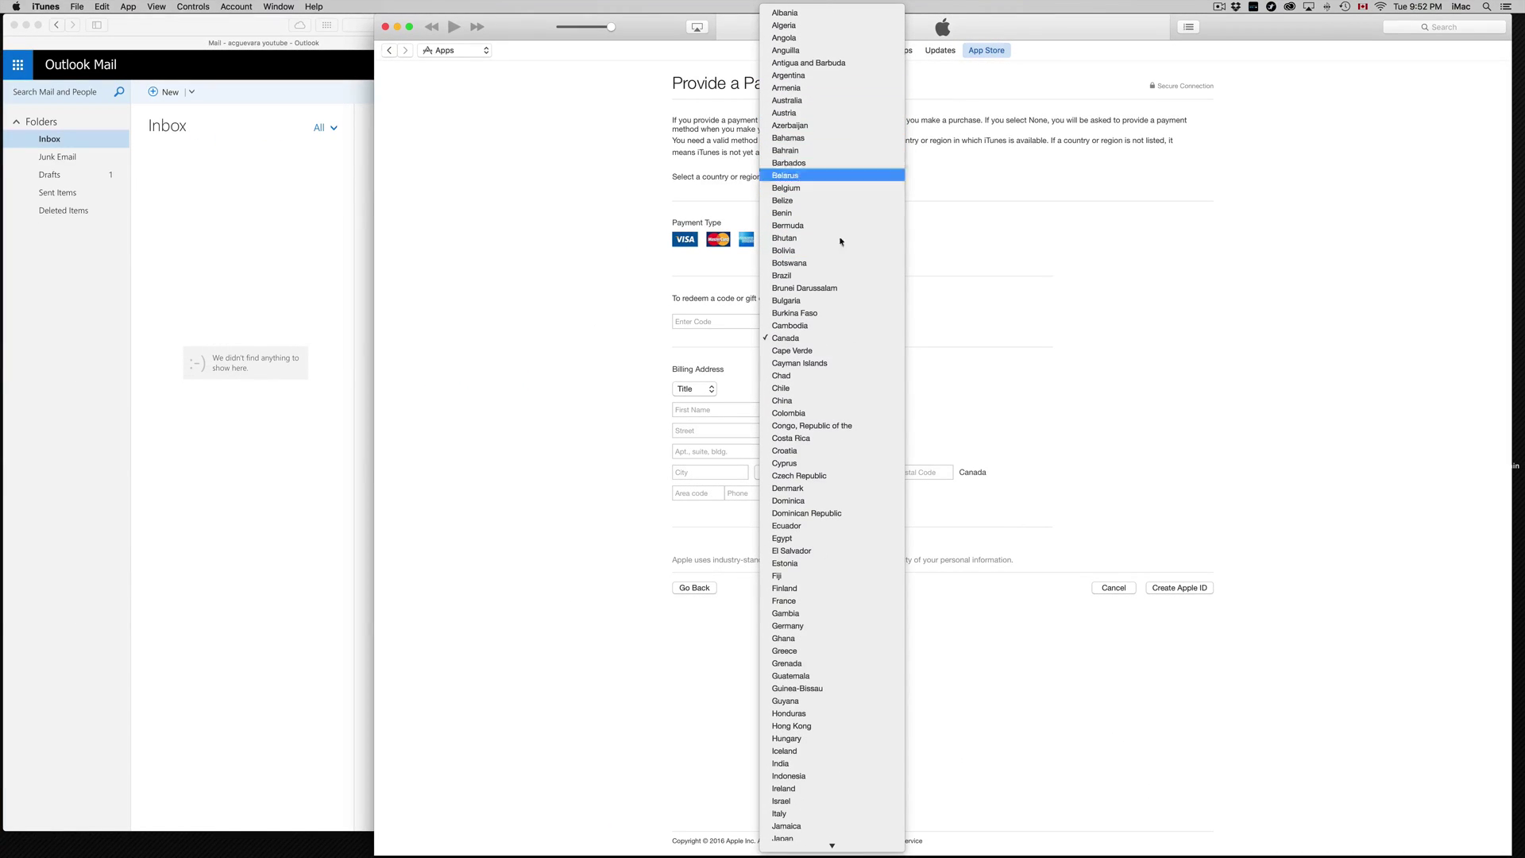
{"action": "scroll", "coordinate": [834, 293], "scroll_direction": "down", "scroll_amount": 15}
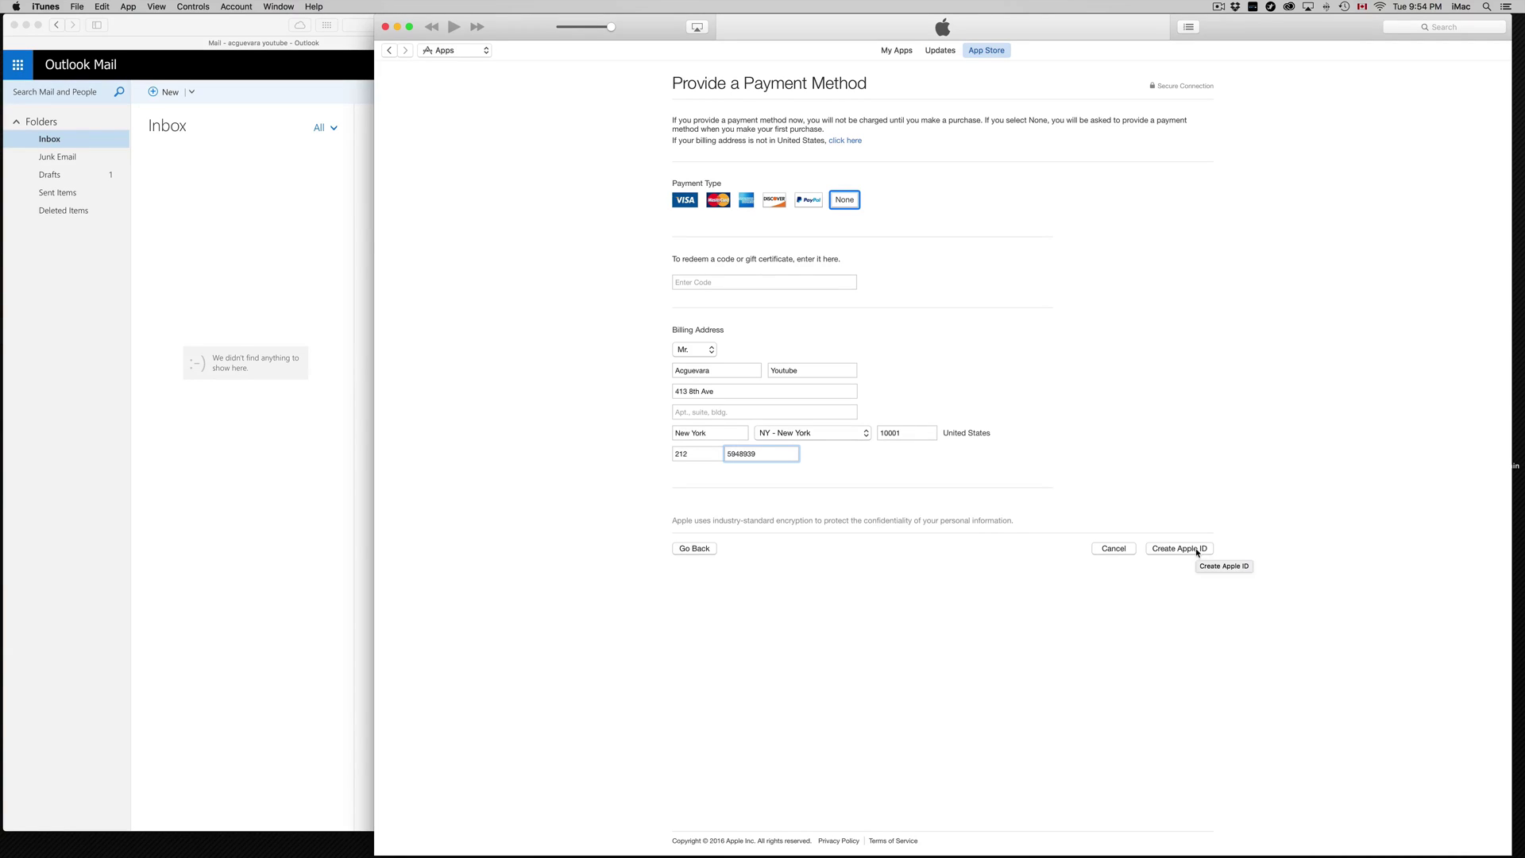
{"action": "left_click", "coordinate": [1198, 551]}
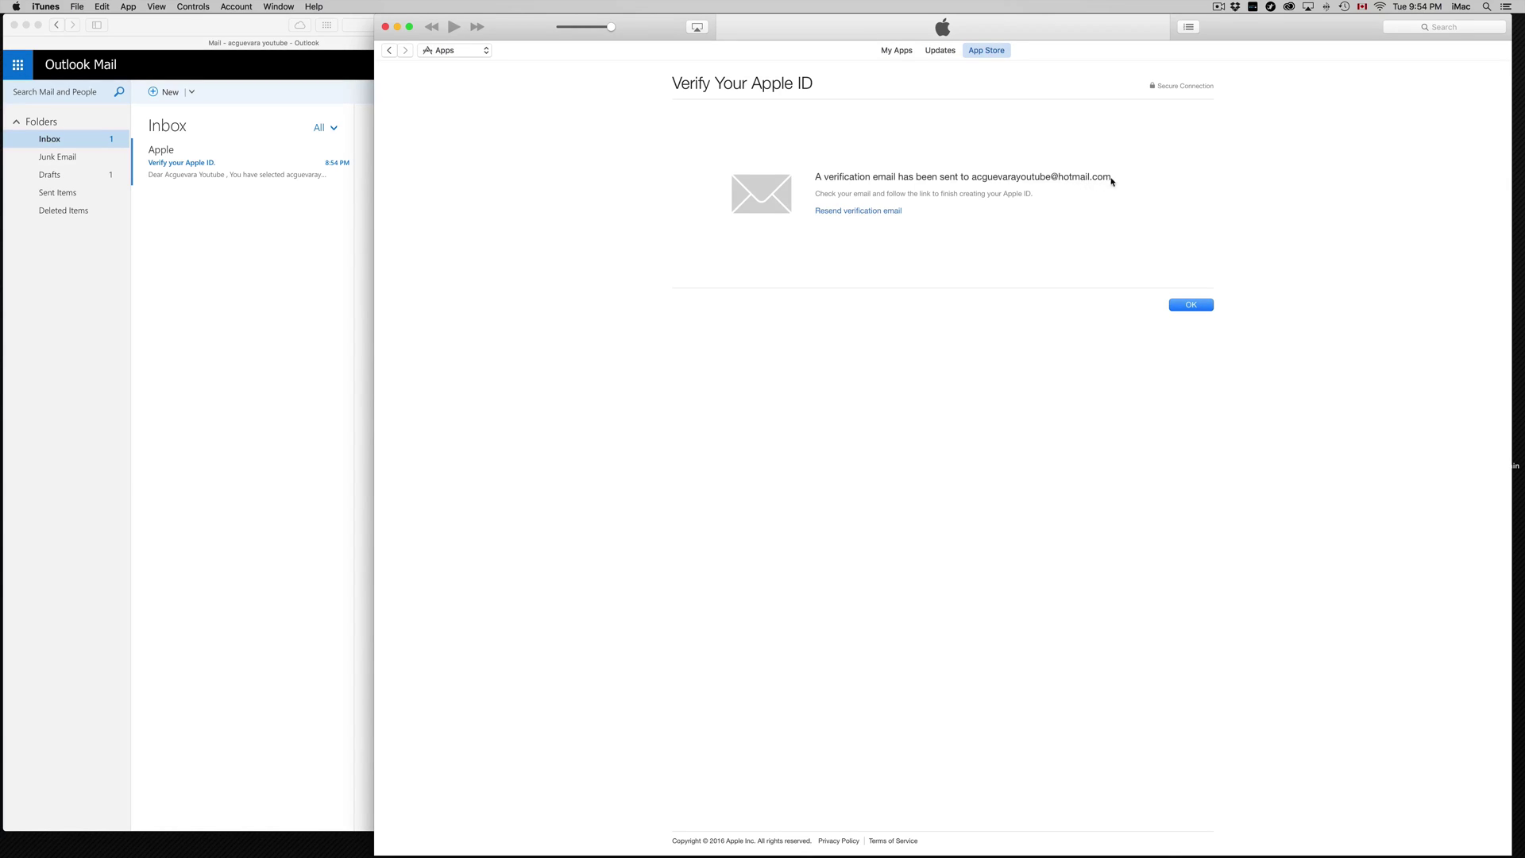
Step: Open Apple's verification email in Outlook Mail and widen the browser window to read it
{"action": "left_click", "coordinate": [188, 249]}
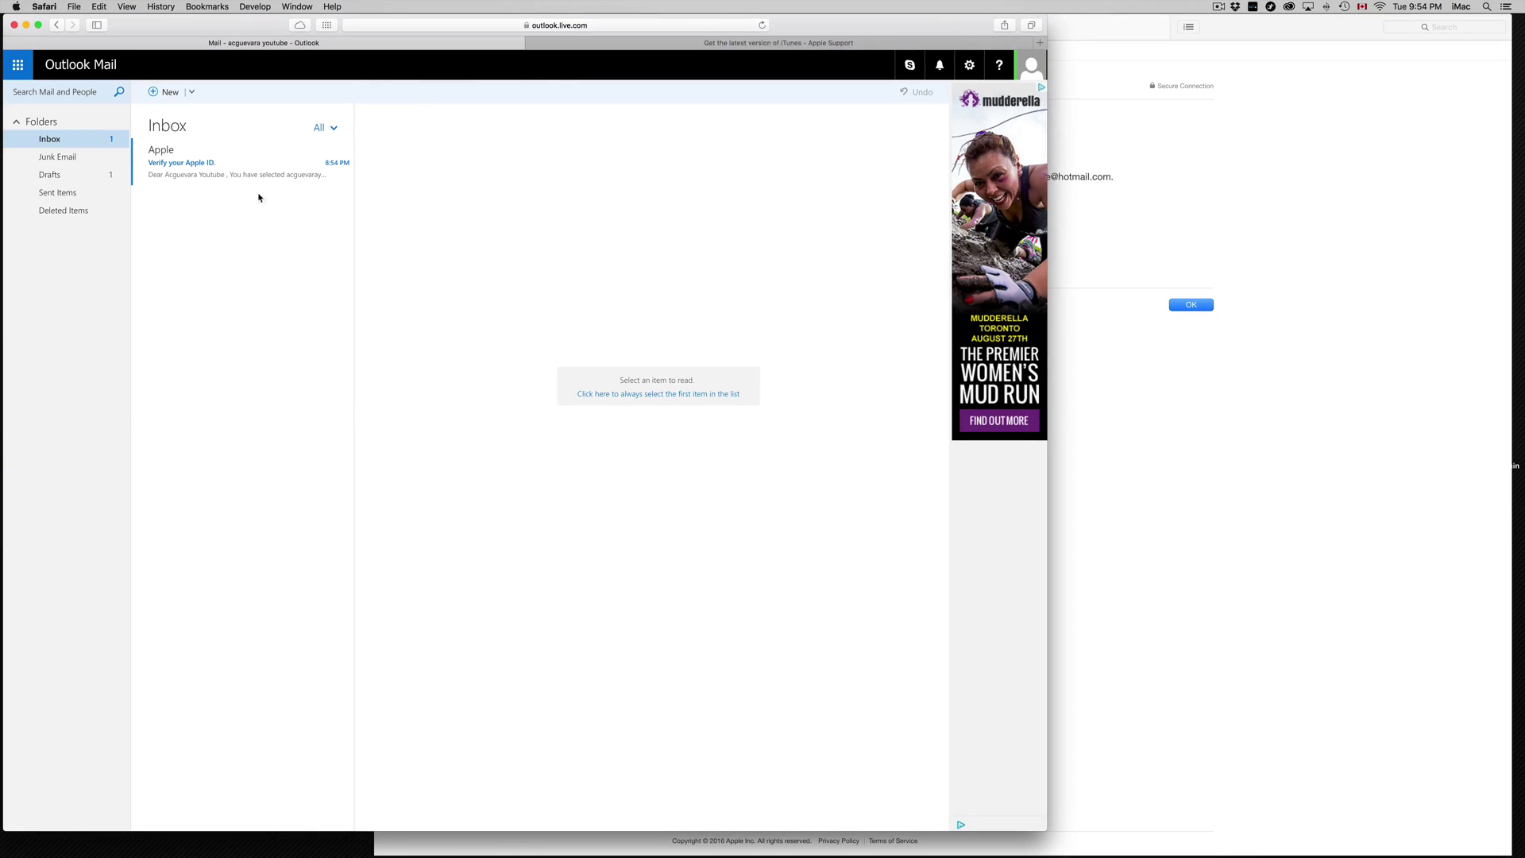
{"action": "left_click", "coordinate": [242, 170]}
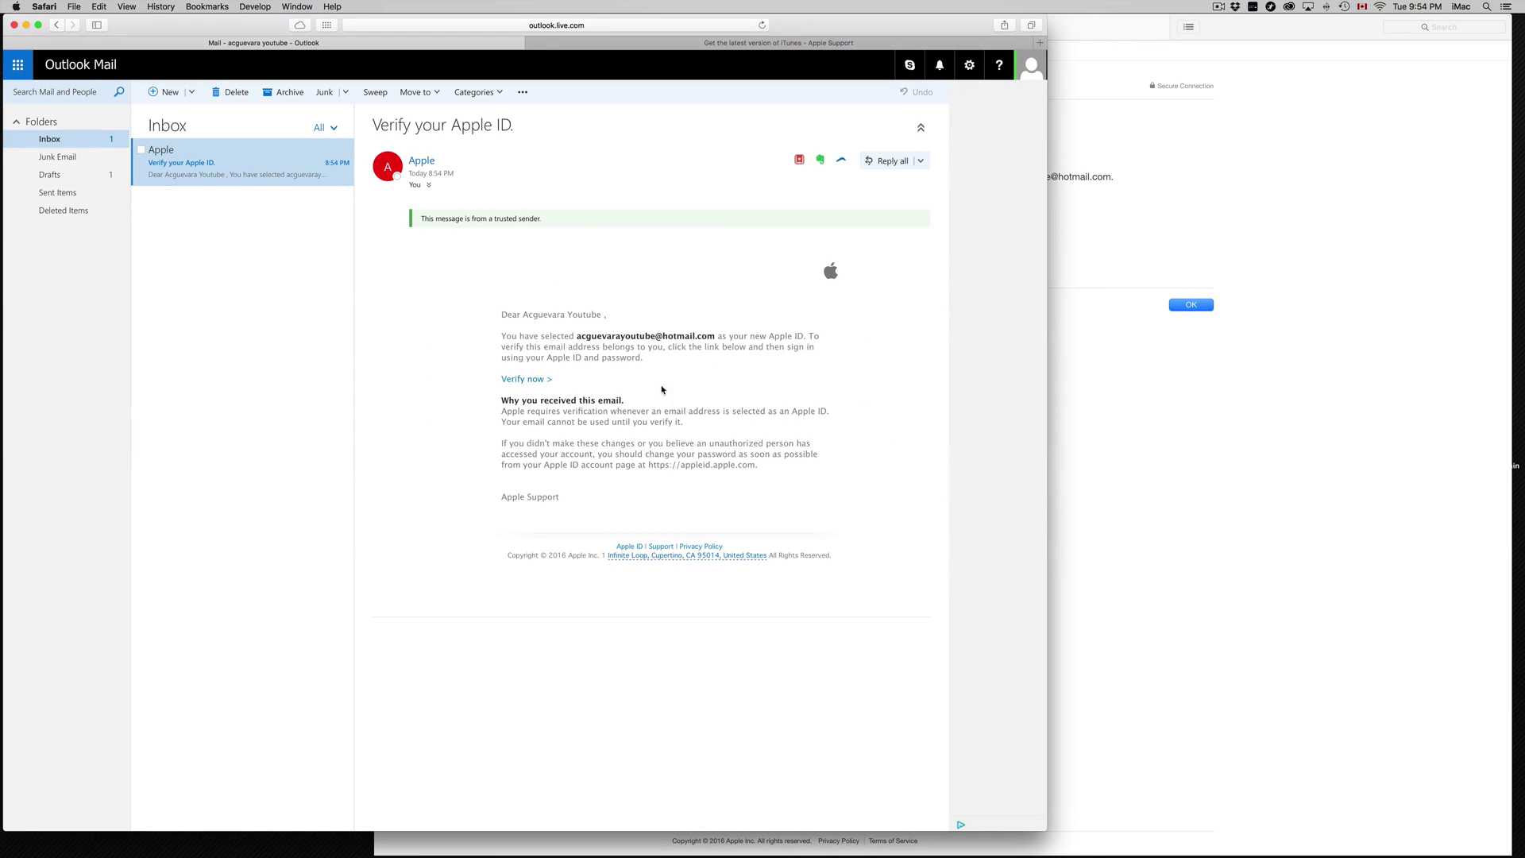
{"action": "key", "text": "super+plus"}
{"action": "key", "text": "super+plus"}
{"action": "key", "text": "super+plus"}
{"action": "key", "text": "super+plus"}
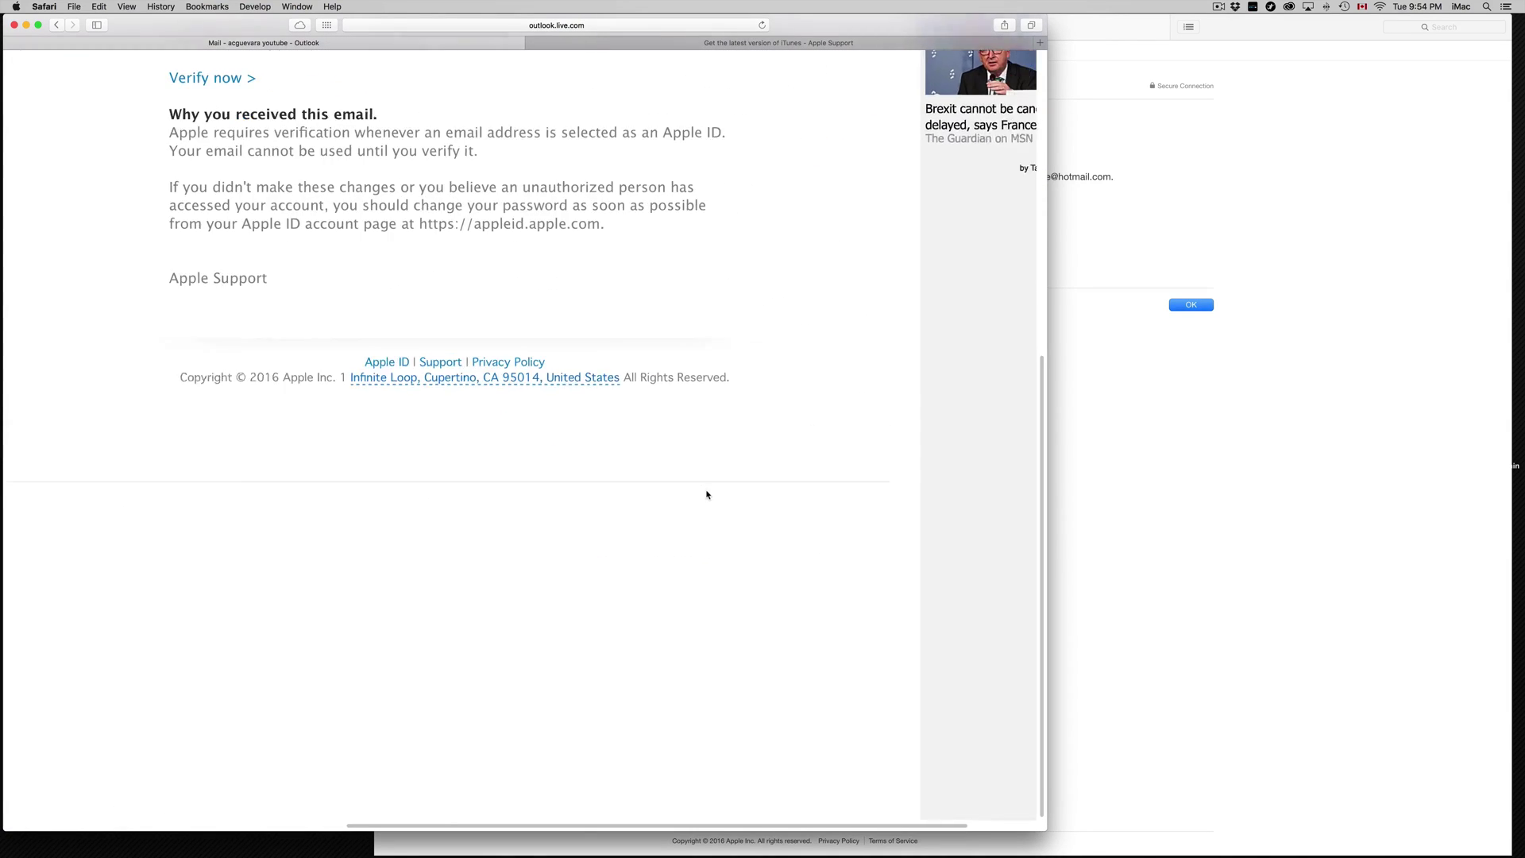
{"action": "key", "text": "super+0"}
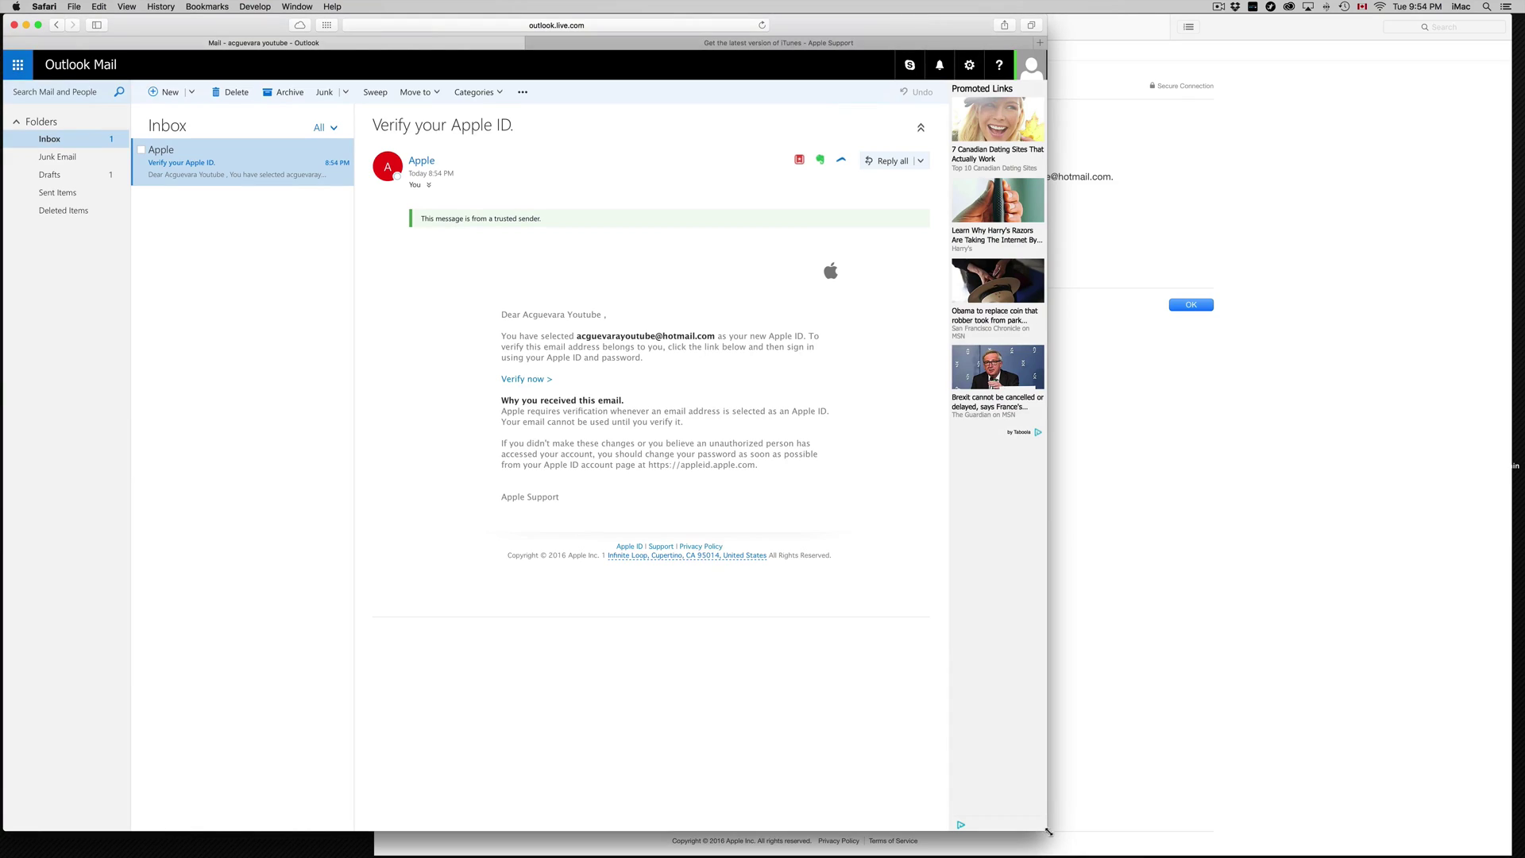
{"action": "left_click_drag", "start_coordinate": [1048, 835], "coordinate": [1286, 834]}
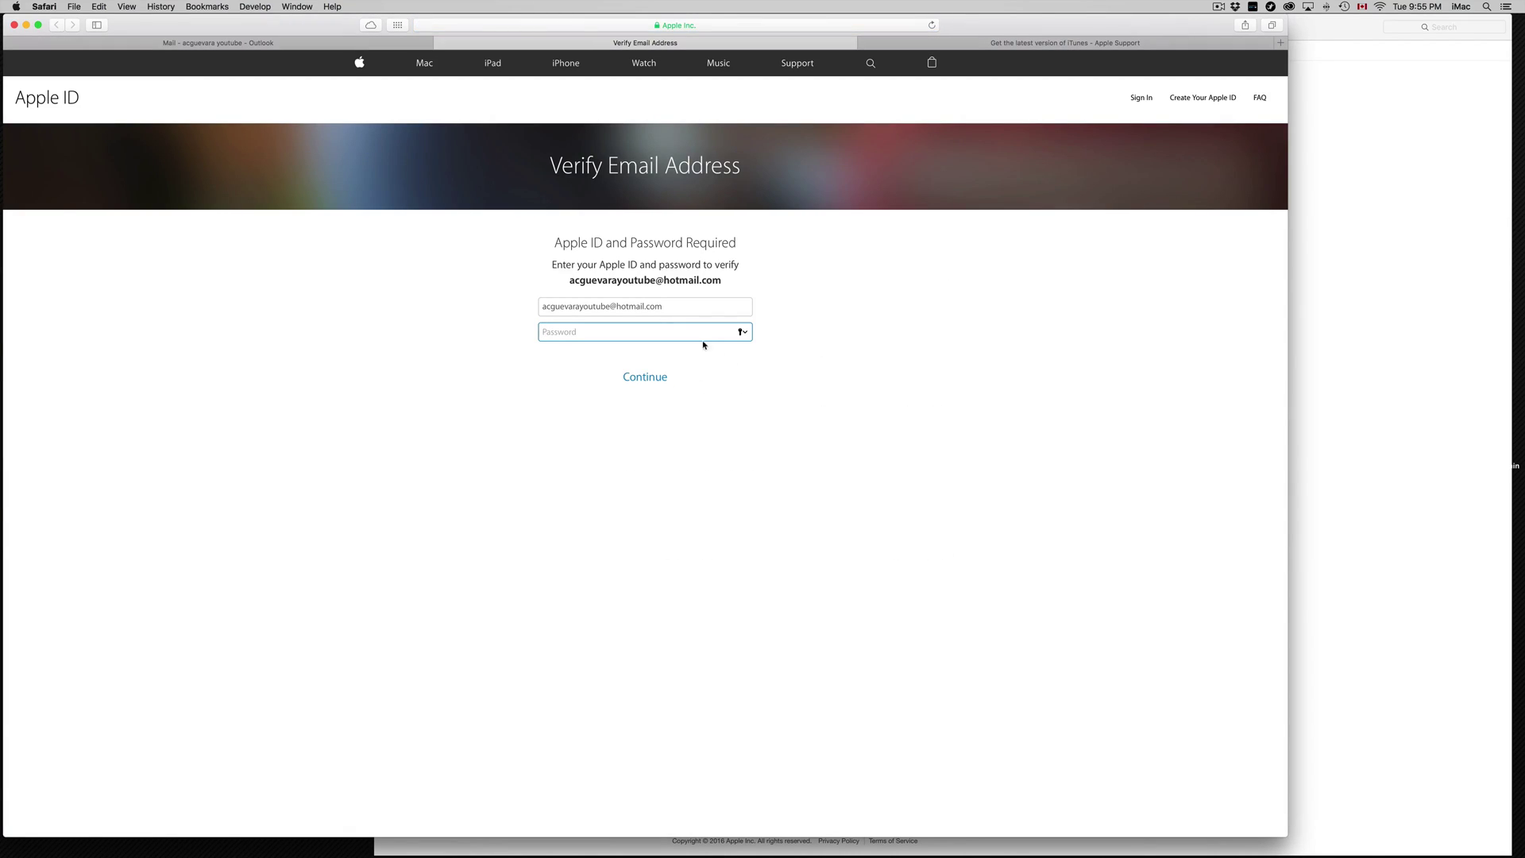
Step: Submit the Apple ID password to verify the email and save the password in Safari
{"action": "key", "text": "Return"}
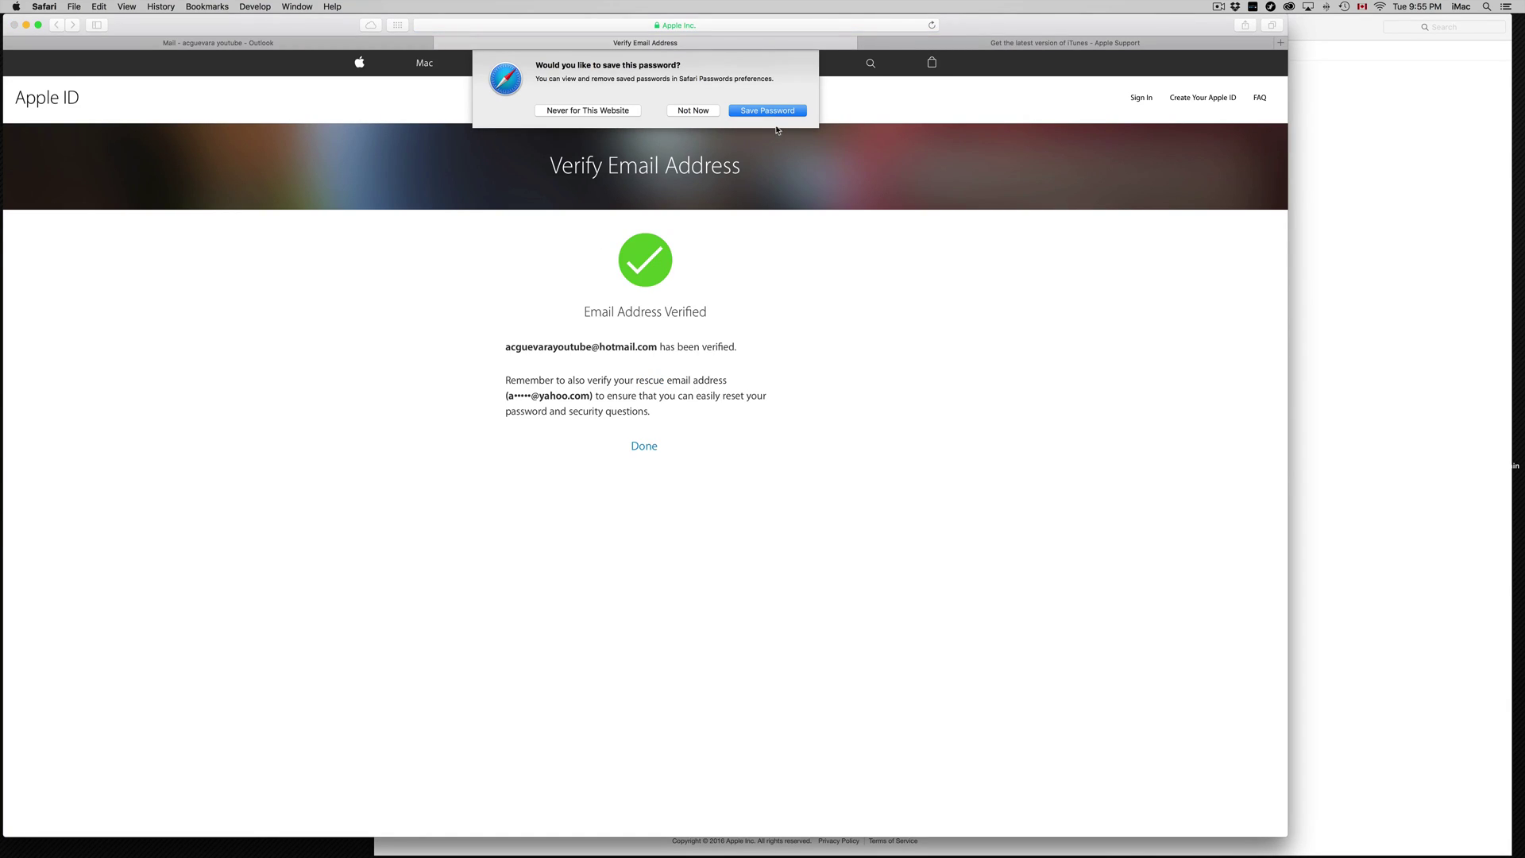
{"action": "left_click", "coordinate": [771, 112]}
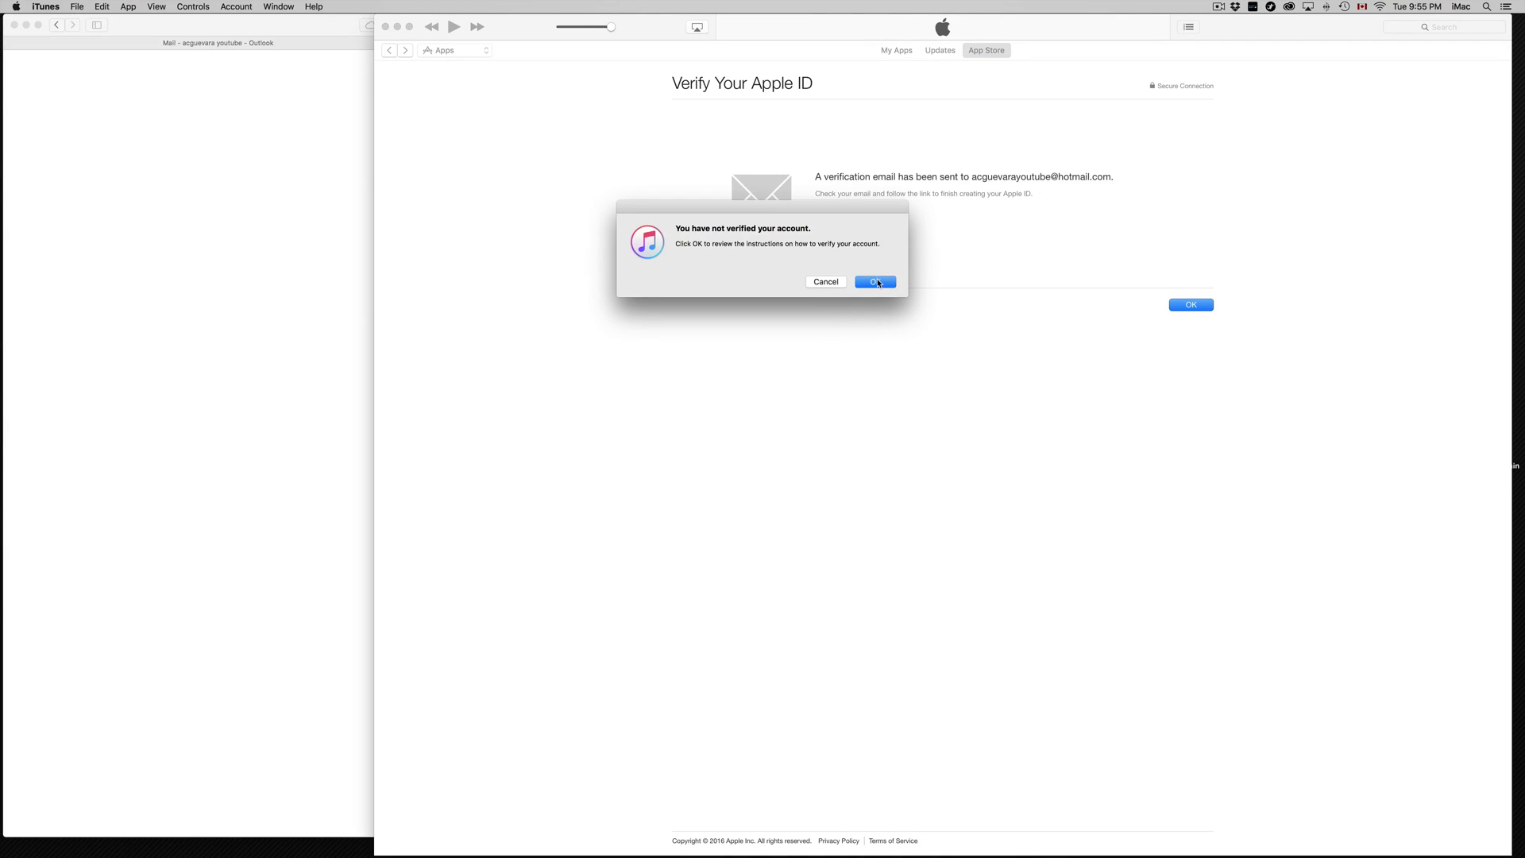
Step: Dismiss the unverified-account alert, resend verification to confirm the email is already validated, then finish
{"action": "left_click", "coordinate": [878, 281]}
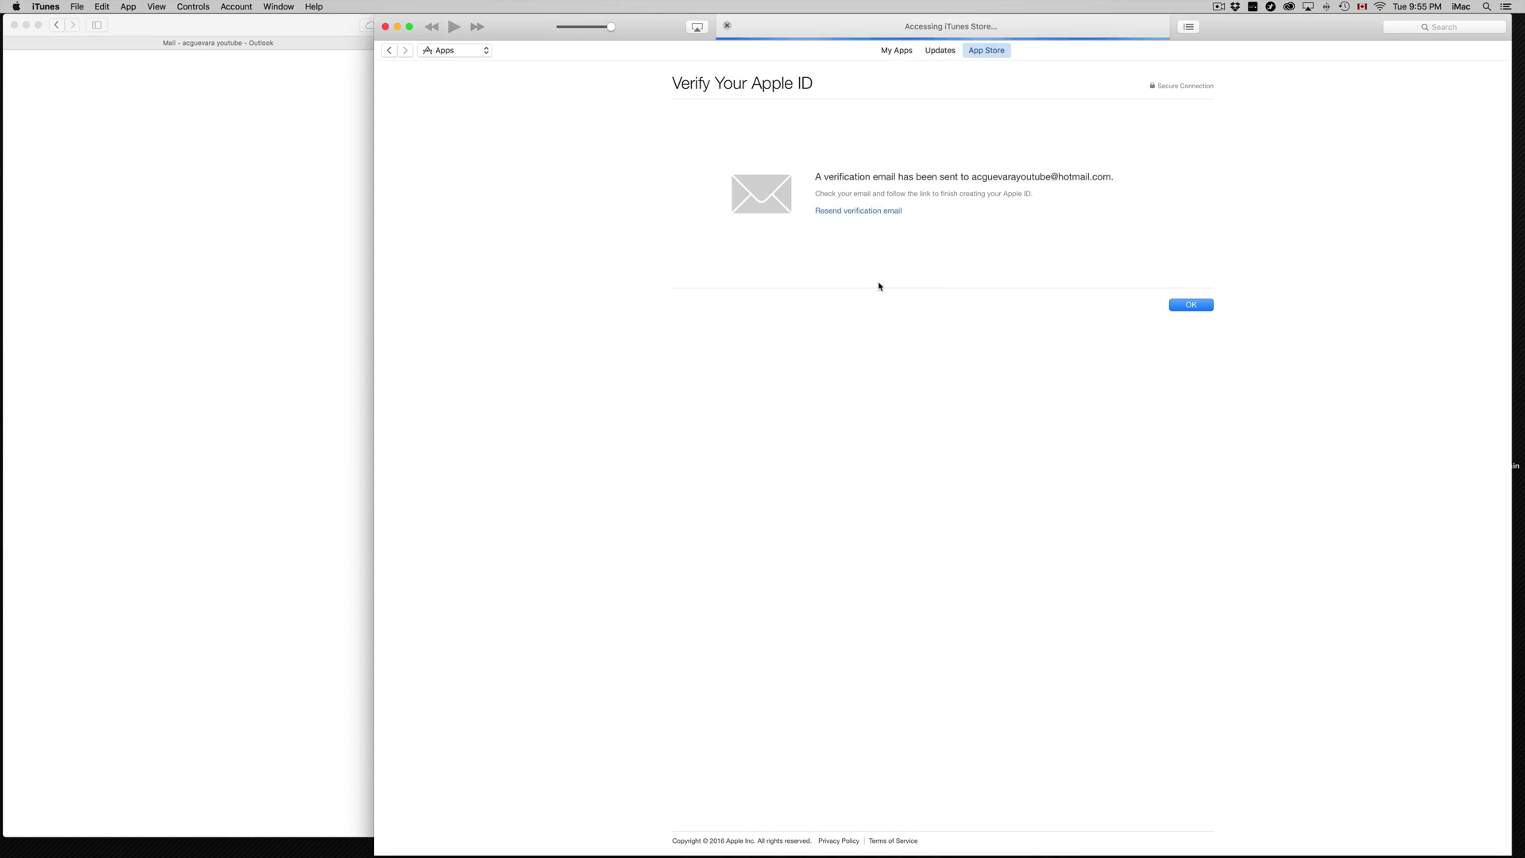
{"action": "left_click", "coordinate": [1203, 306]}
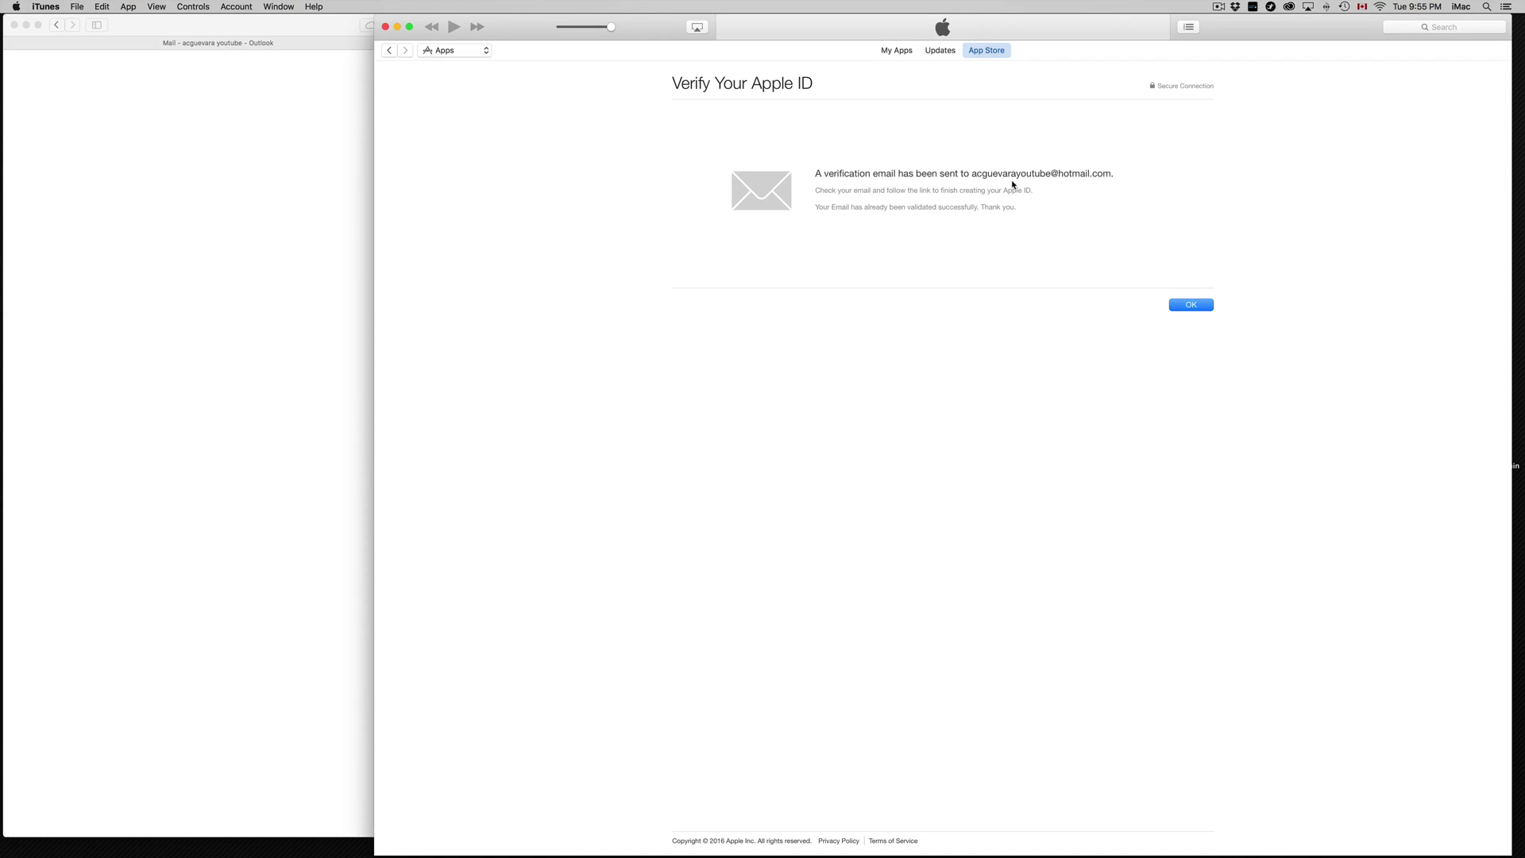
{"action": "left_click", "coordinate": [1190, 306]}
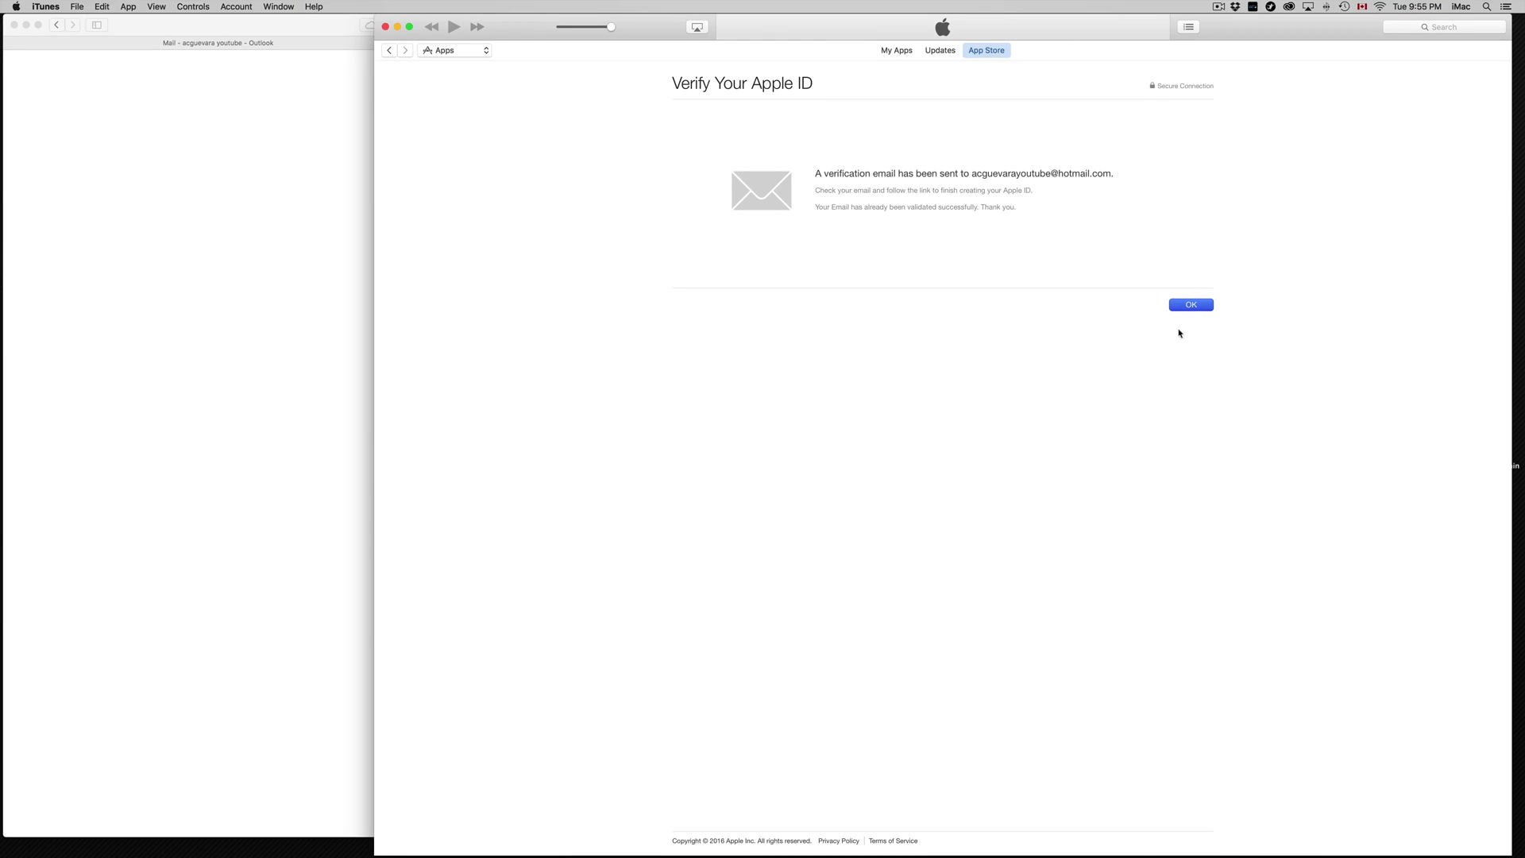